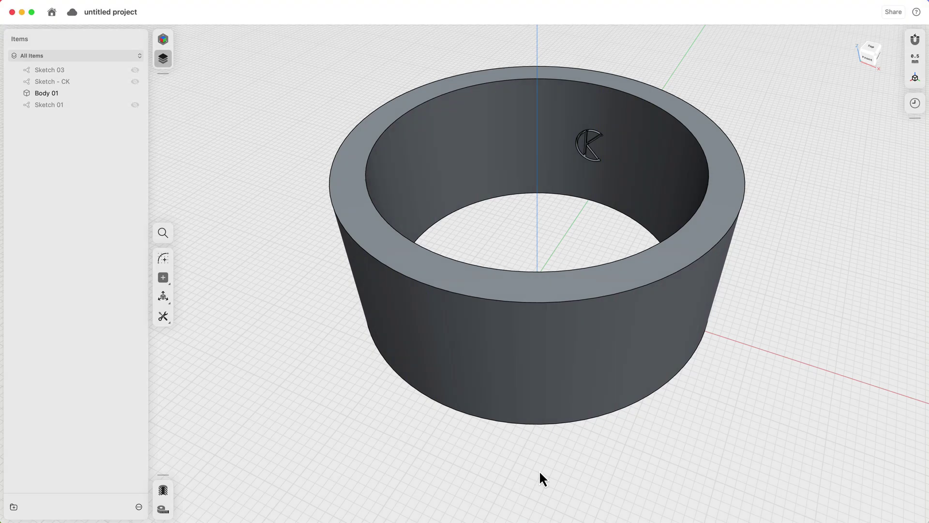
Examine the CK logo and the "CK Design" lettering on the ring's inner wall from all around.
scroll(540, 472, left, 5)
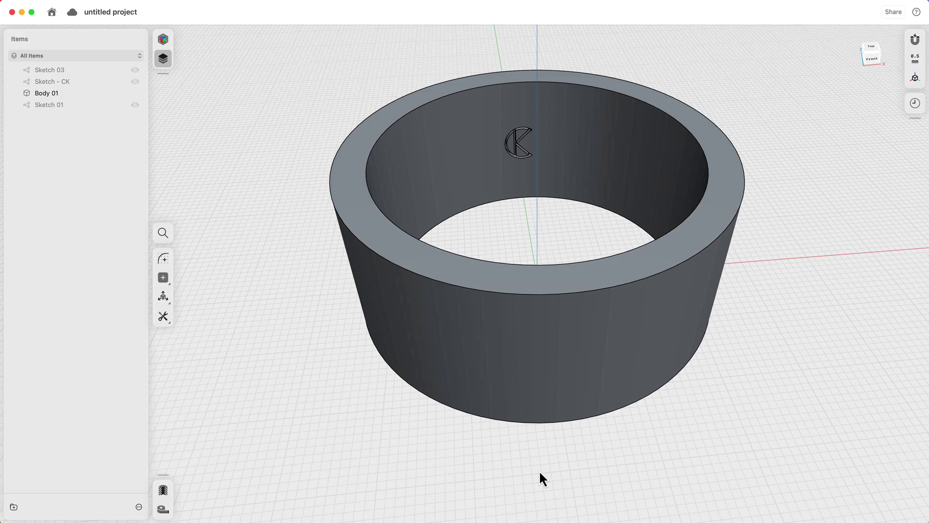
scroll(540, 472, left, 8)
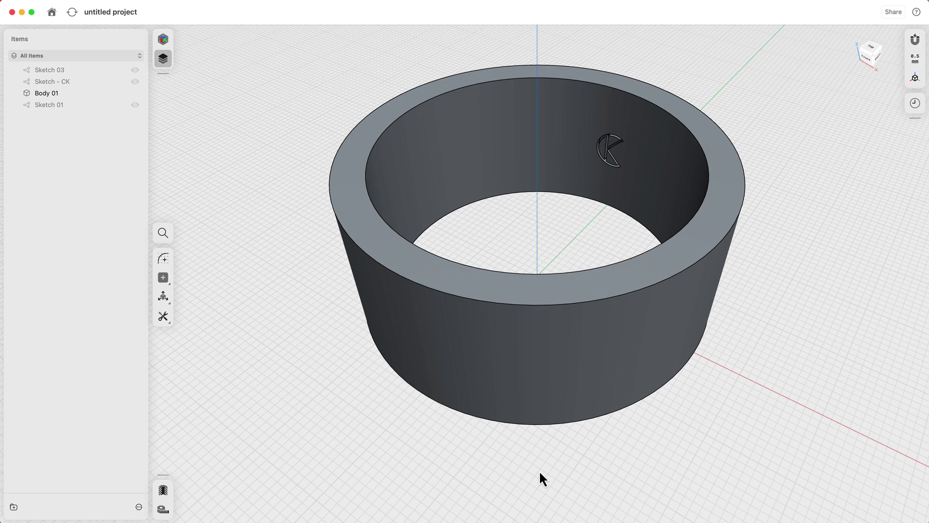
scroll(540, 473, right, 10)
scroll(539, 470, left, 6)
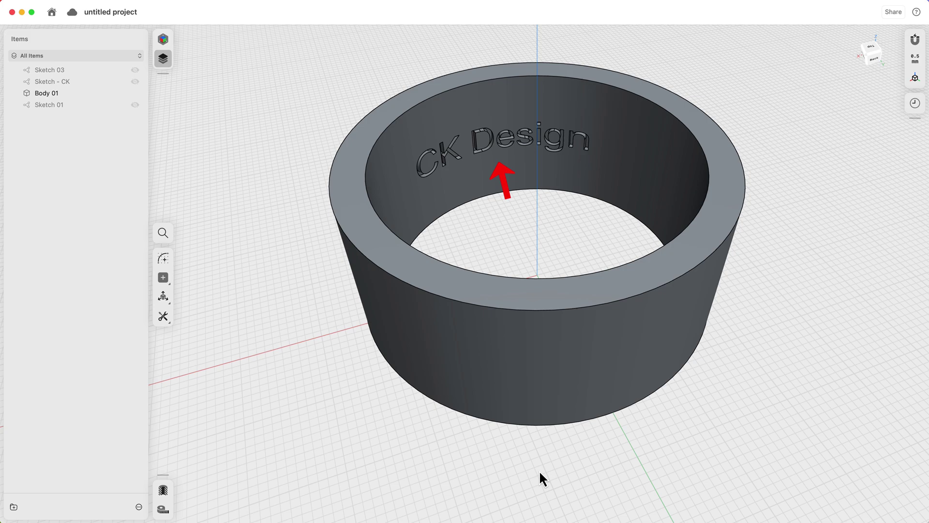
scroll(539, 469, right, 15)
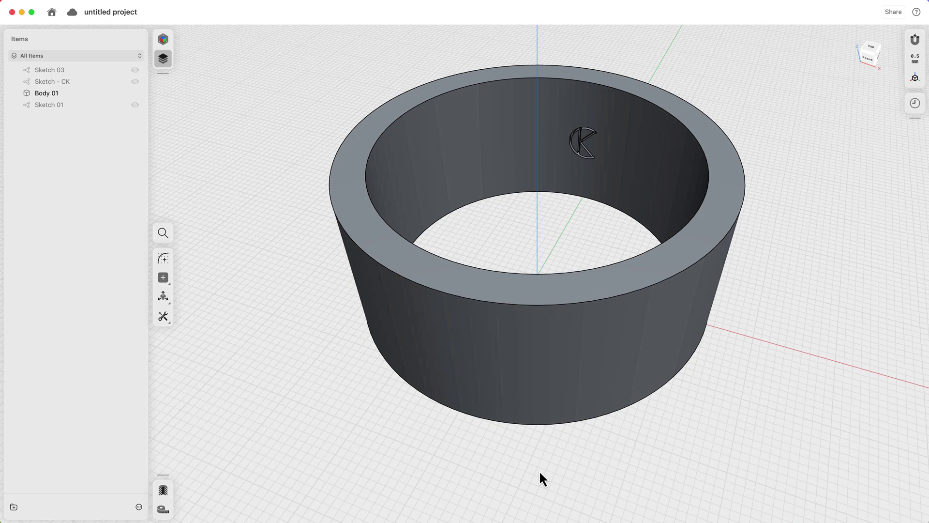
scroll(539, 469, left, 8)
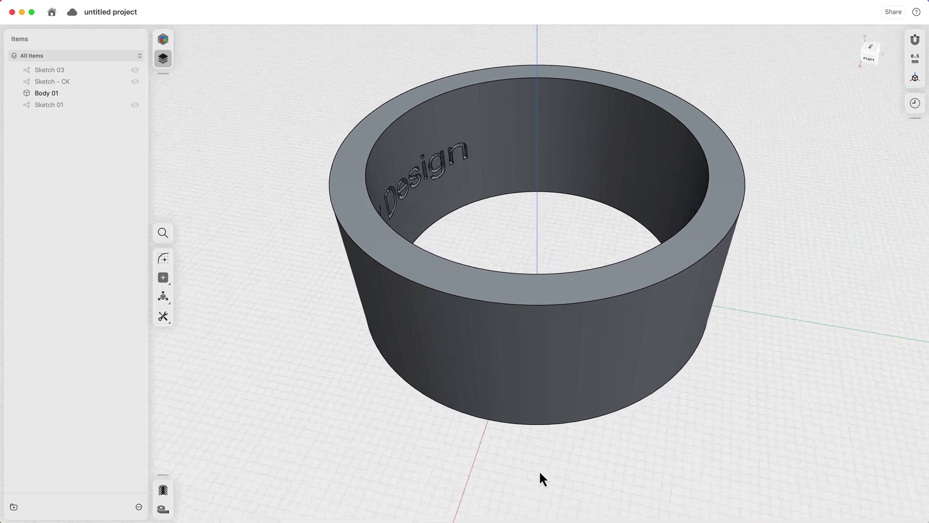
scroll(539, 470, left, 3)
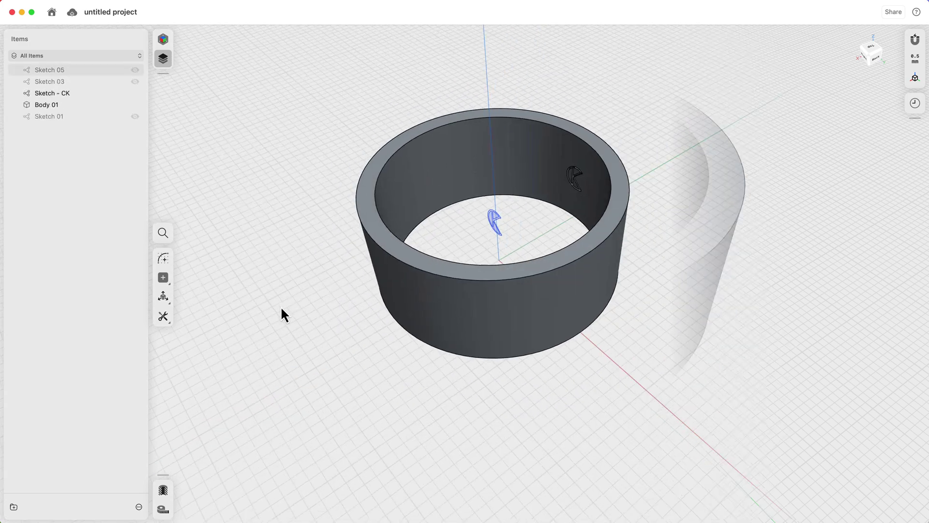
Sketch a rectangle on the ground plane beside the ring and extrude it upward into a flat block.
scroll(280, 306, down, 6)
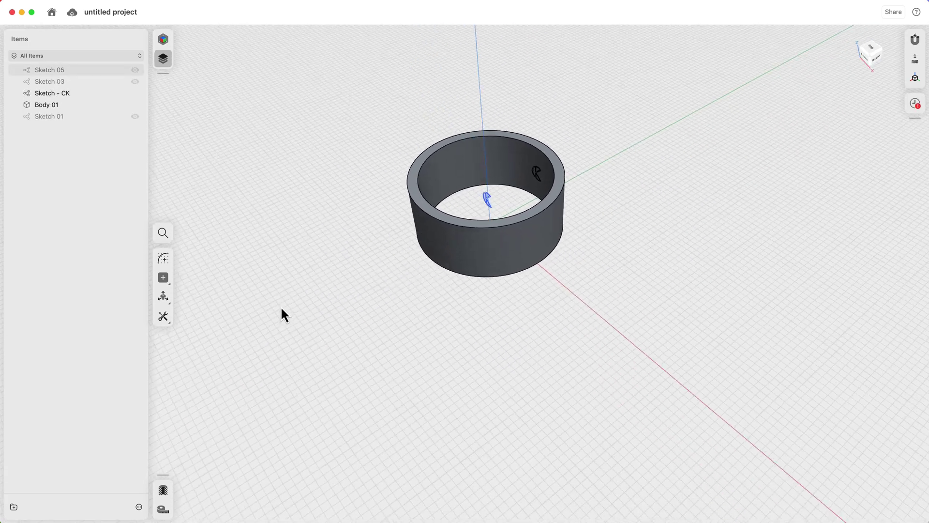
click(163, 259)
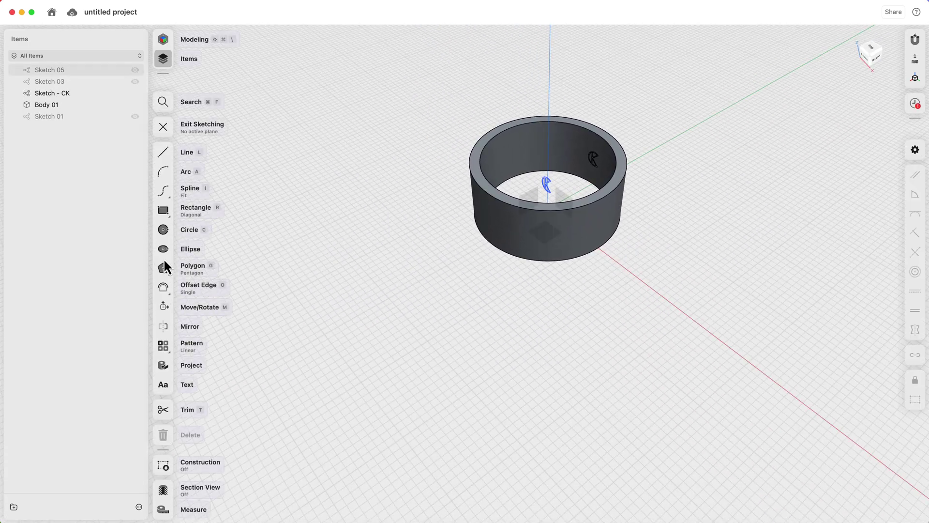
click(163, 211)
mouse_move(381, 355)
mouse_down()
mouse_move(380, 283)
mouse_move(403, 203)
mouse_up()
key(Escape)
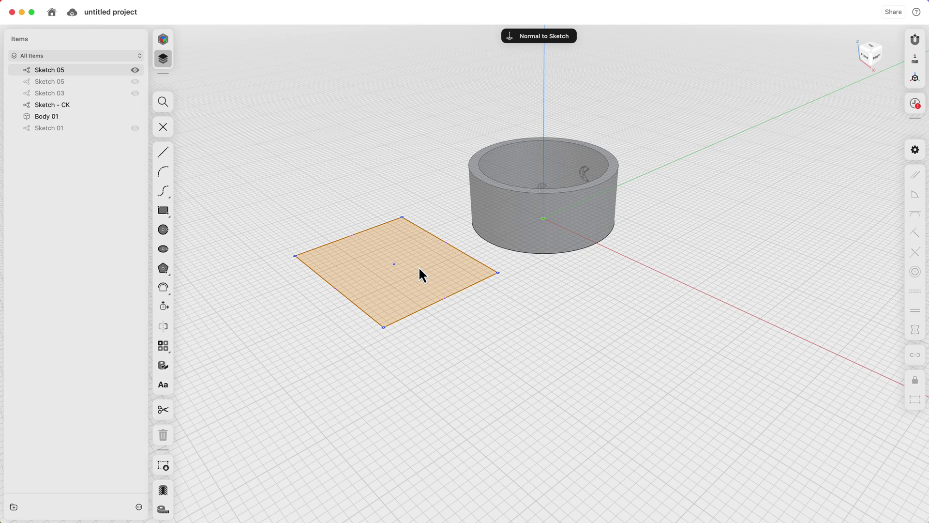
drag(419, 272, 413, 249)
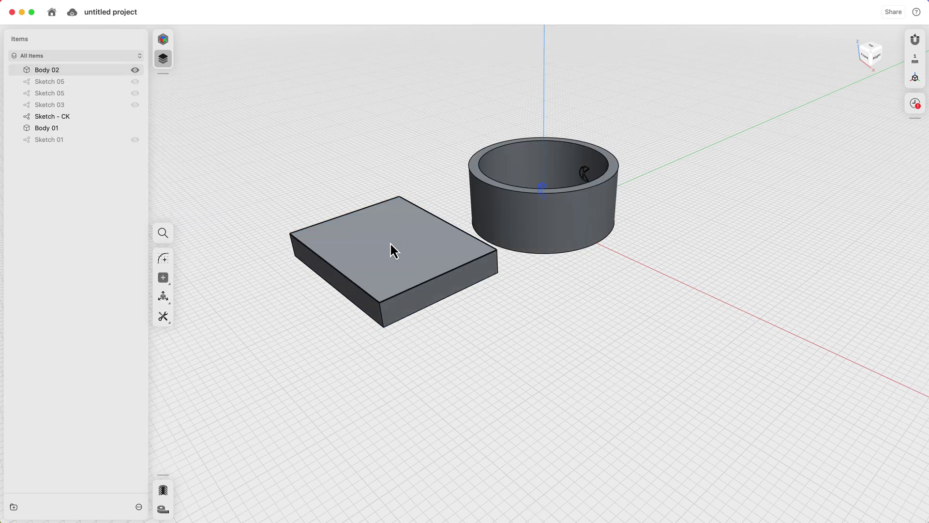
Add the centred text "TEXT" in Arial Regular, 2 mm, to the middle of the block's upper face.
key(l)
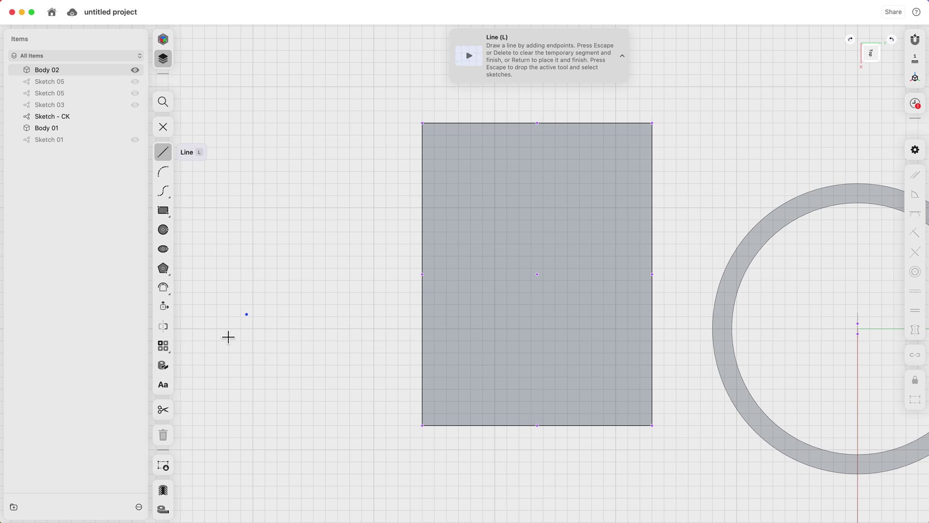
click(165, 386)
text(T)
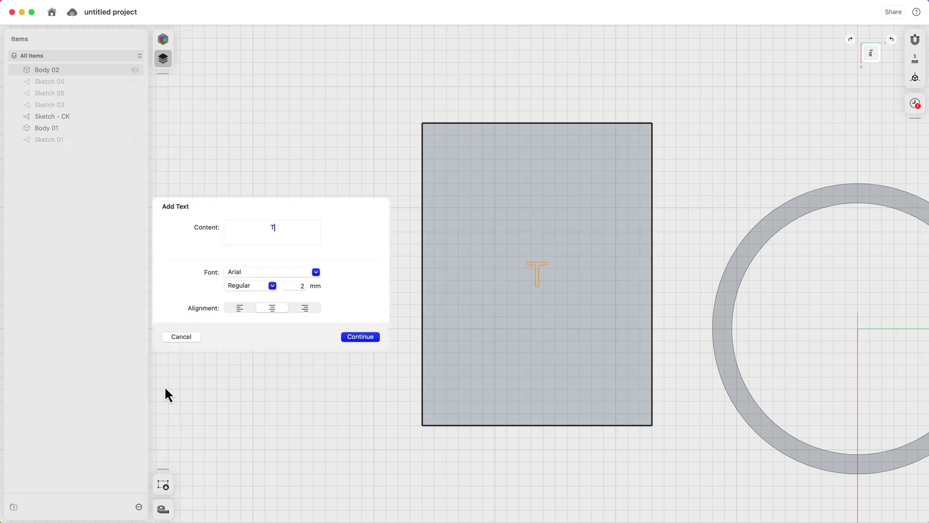
text(EXT)
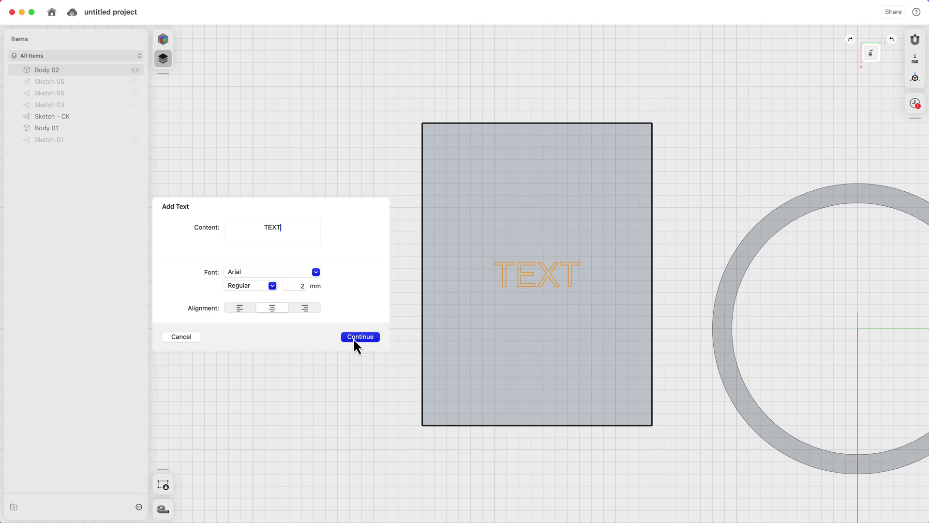
click(358, 338)
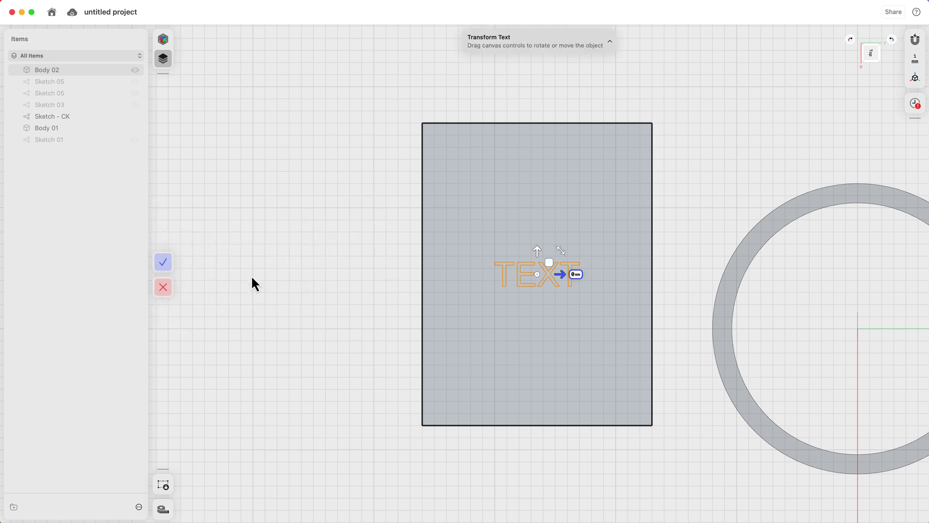
click(167, 266)
click(520, 328)
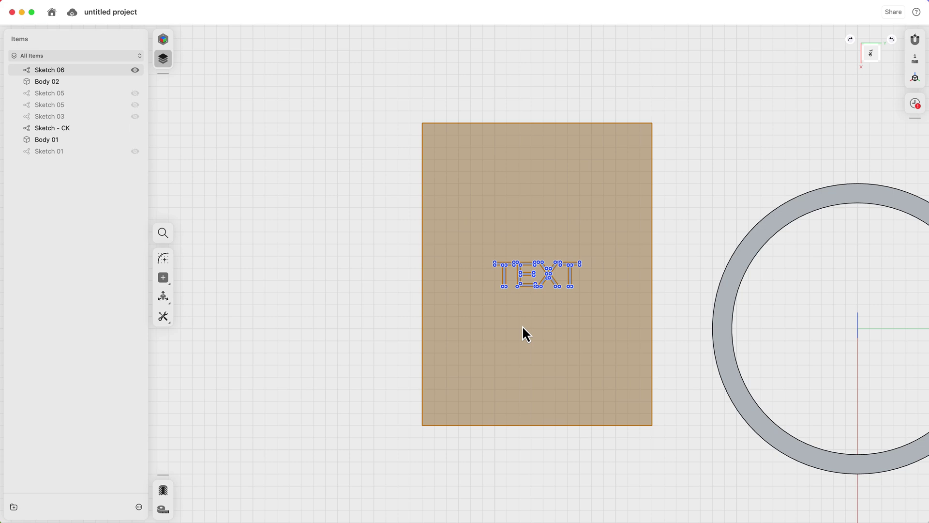
Extrude the letters alternately: raise the first T 0.8 mm, cut the E 0.7 mm, raise the X 0.6 mm and cut the last T 0.4 mm.
scroll(523, 324, up, 5)
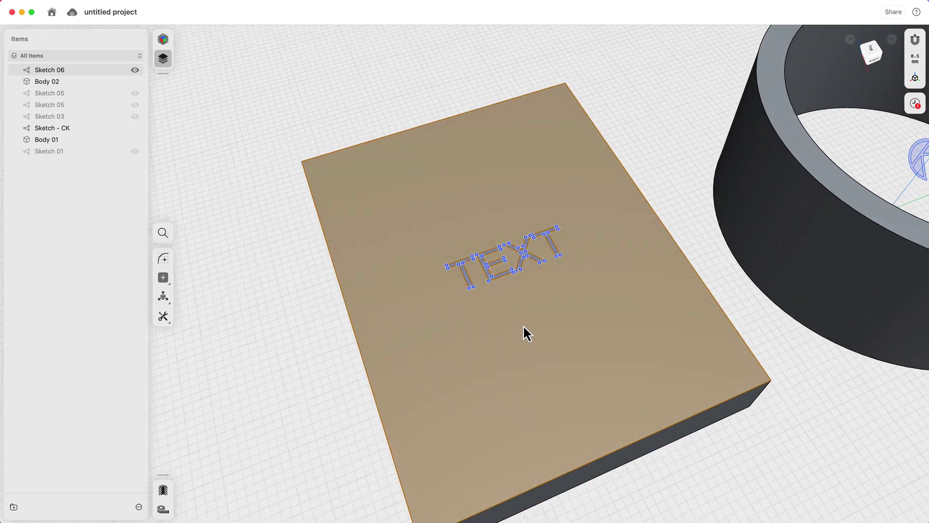
scroll(500, 303, up, 2)
scroll(501, 303, up, 8)
click(438, 301)
key(e)
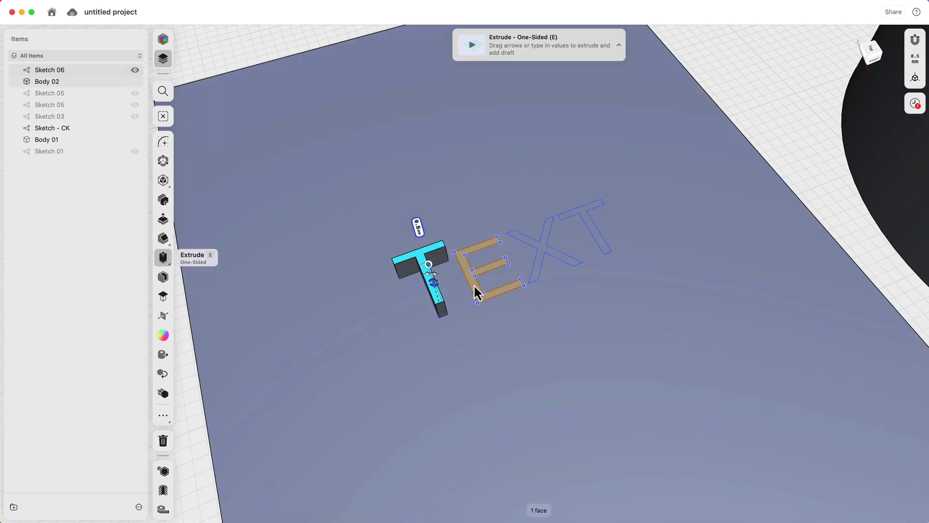
click(474, 288)
drag(475, 292, 477, 305)
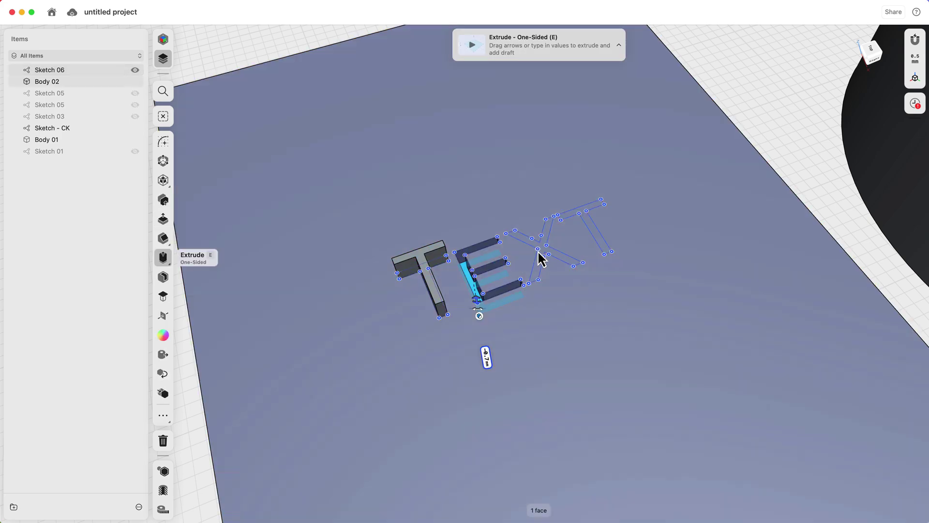
click(546, 252)
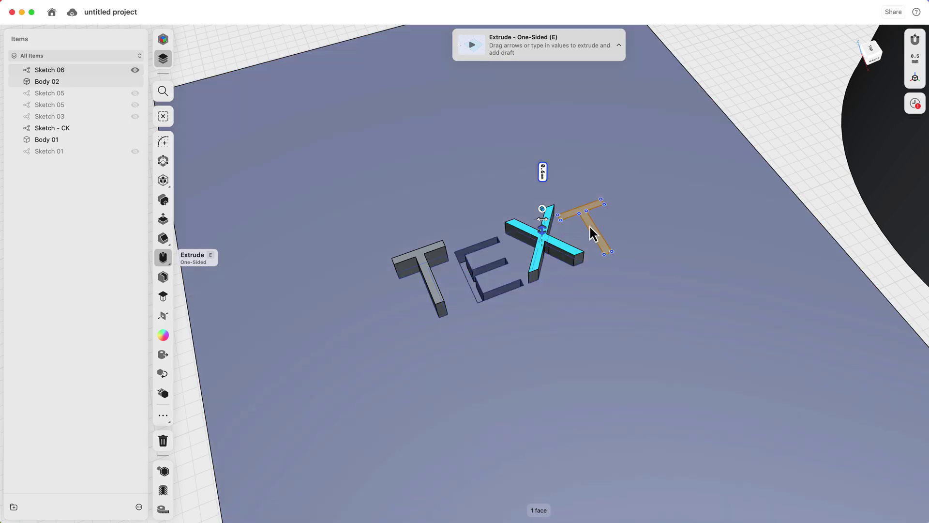
click(593, 234)
scroll(607, 308, down, 5)
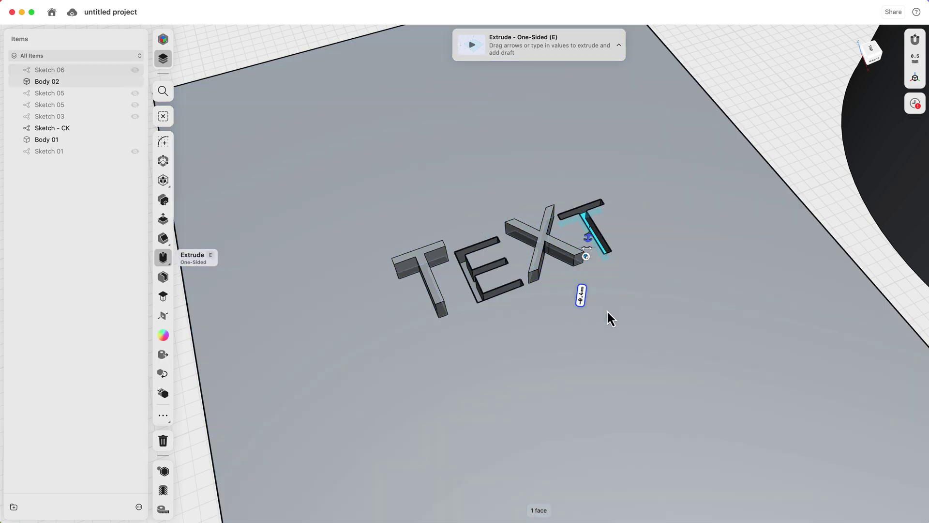
scroll(607, 309, down, 3)
scroll(607, 309, down, 4)
scroll(607, 310, right, 4)
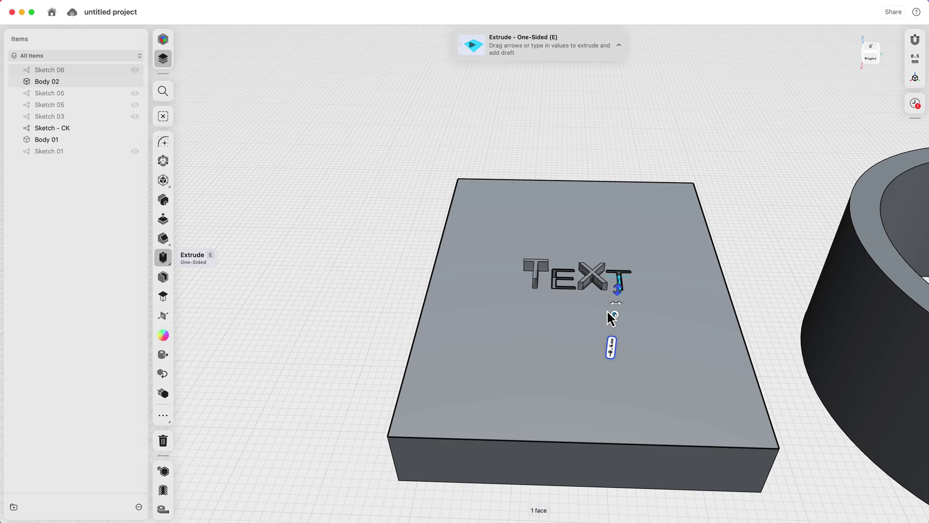
Delete the block with its lettering, leaving the ring in place.
scroll(607, 310, down, 3)
click(728, 457)
drag(727, 457, 431, 120)
key(Delete)
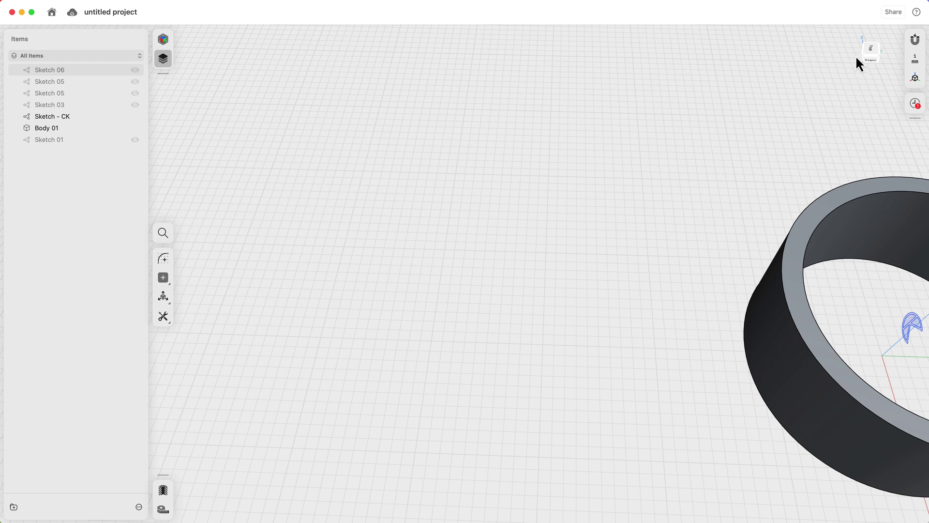
Add the centred text "TEXT" in Arial Regular, 2 mm, on a sketch plane at the ring's curved inner face.
click(871, 51)
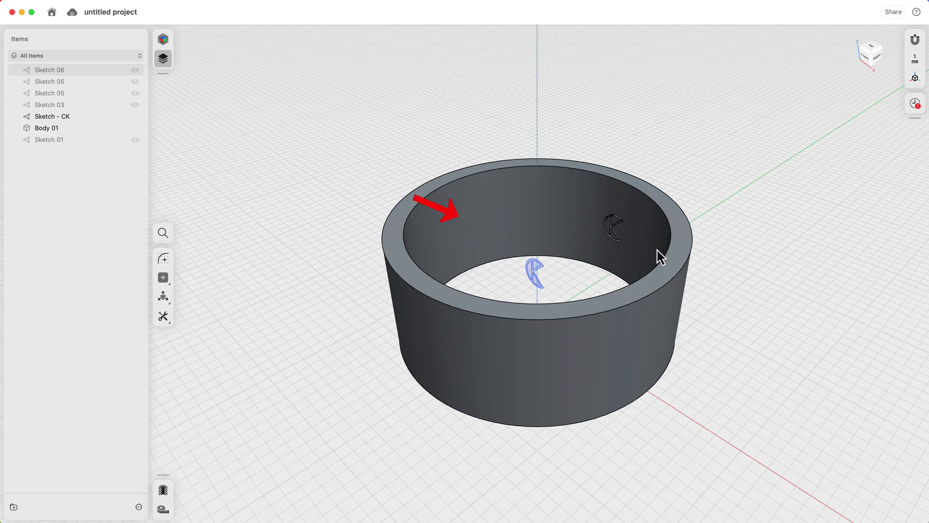
click(493, 228)
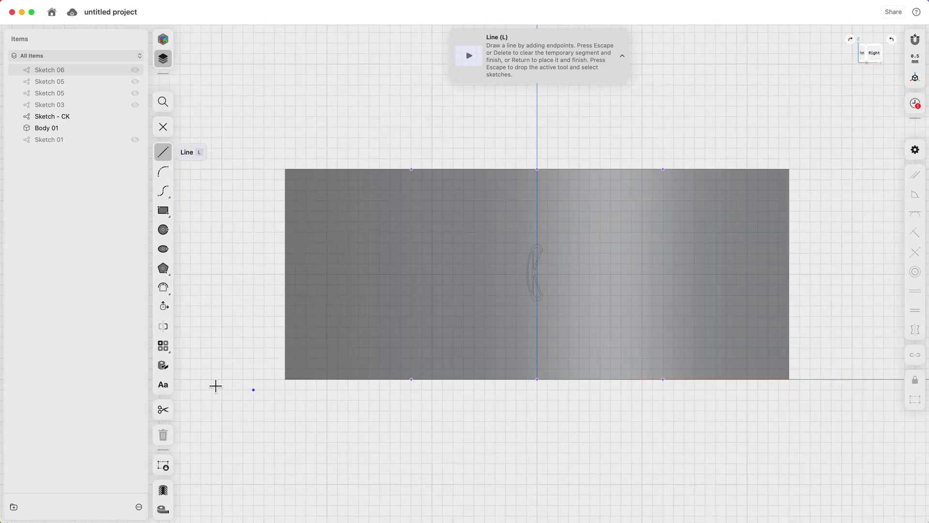
click(163, 385)
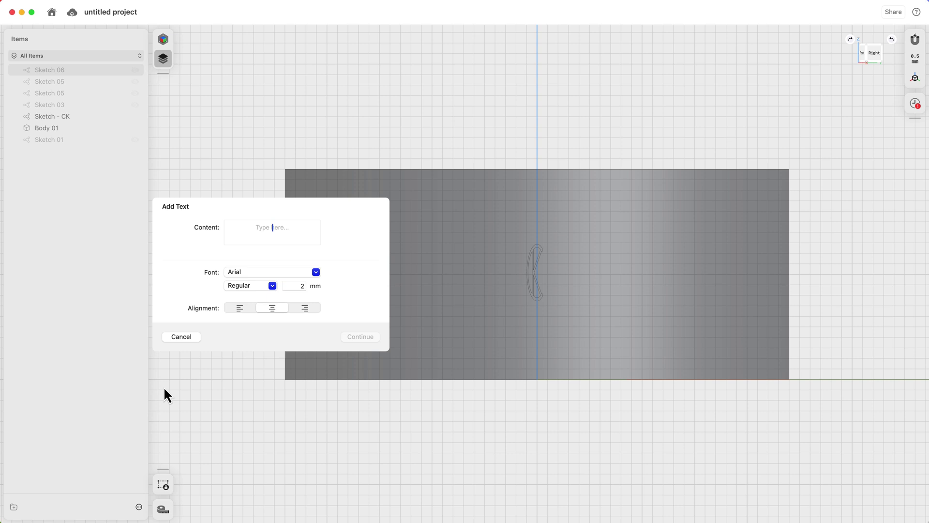
text(TEXT)
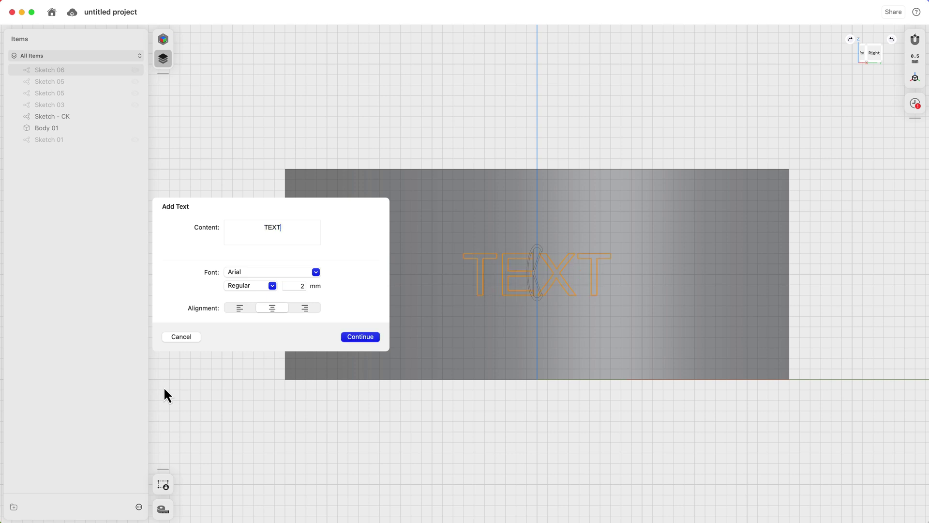
click(358, 340)
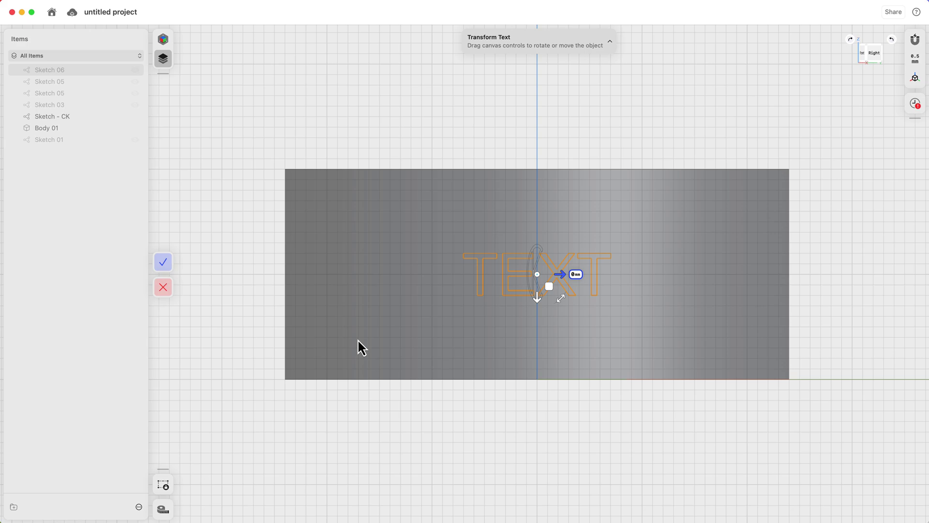
Examine from several angles how the flat text preview sits against the ring's curved inner wall.
scroll(358, 341, up, 5)
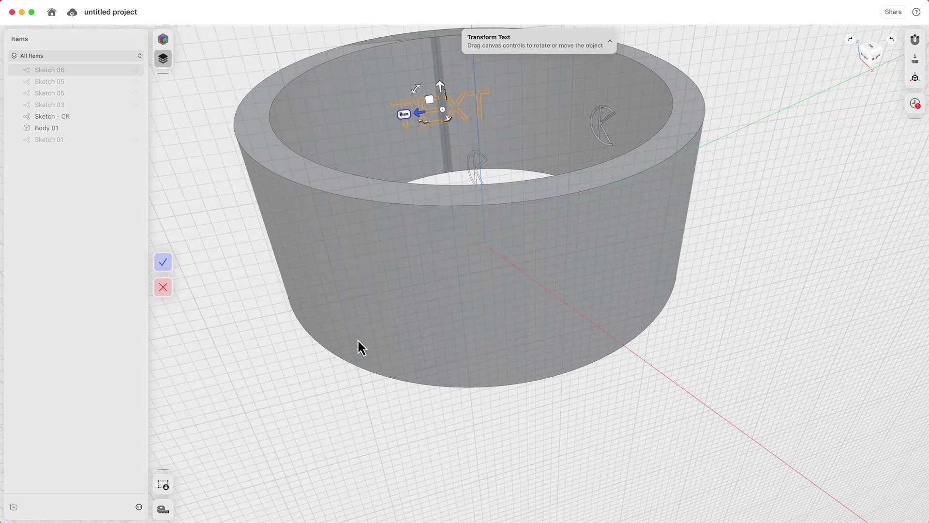
scroll(358, 339, up, 5)
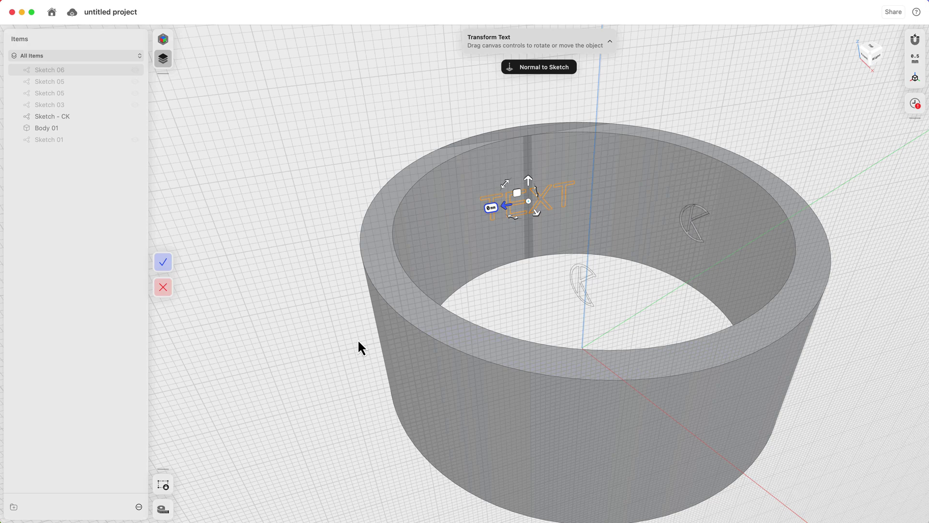
scroll(358, 338, left, 10)
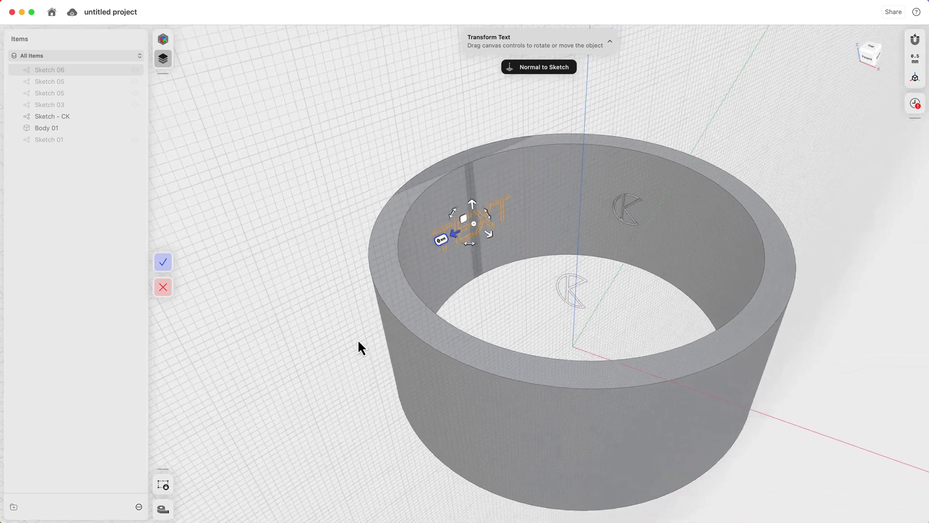
scroll(358, 338, up, 6)
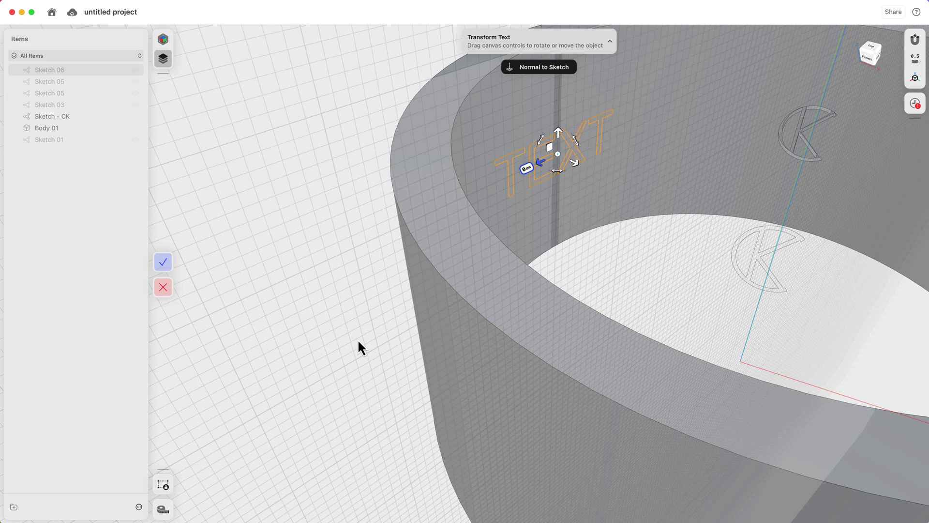
scroll(358, 339, left, 10)
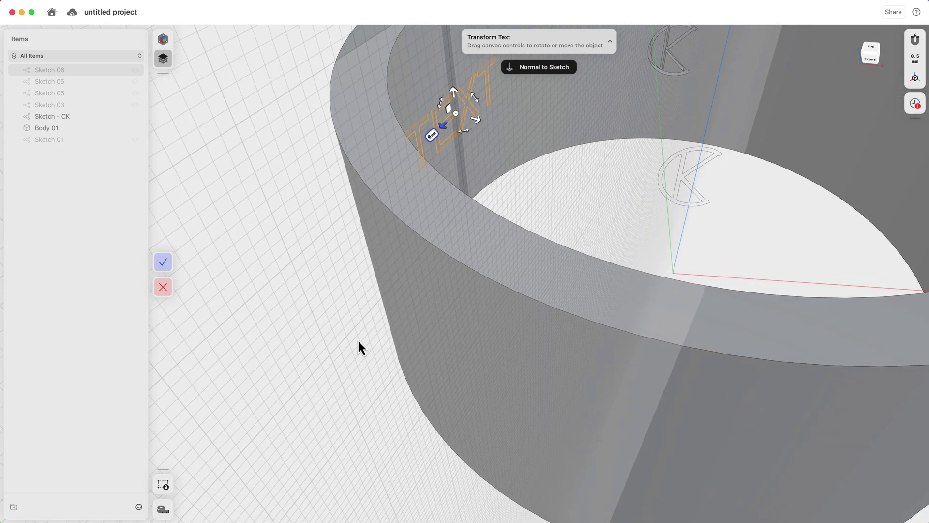
scroll(358, 347, left, 8)
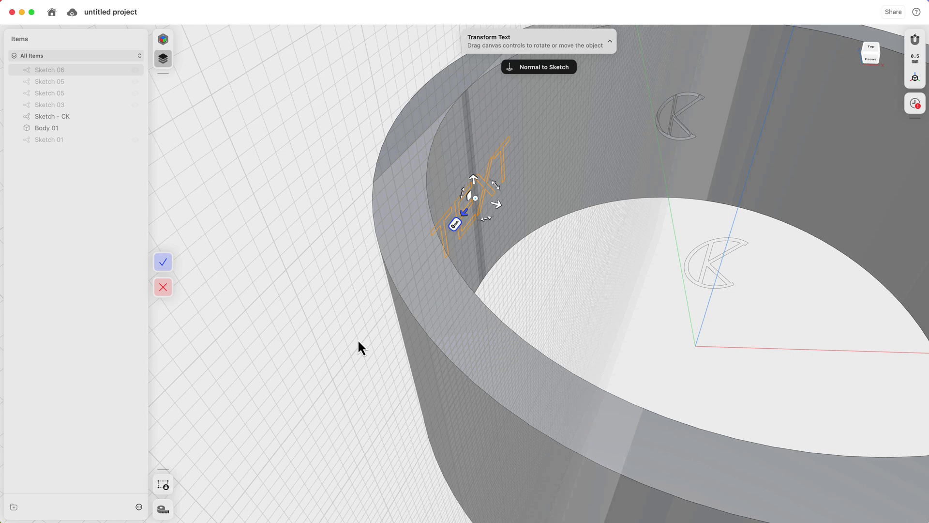
scroll(359, 342, left, 10)
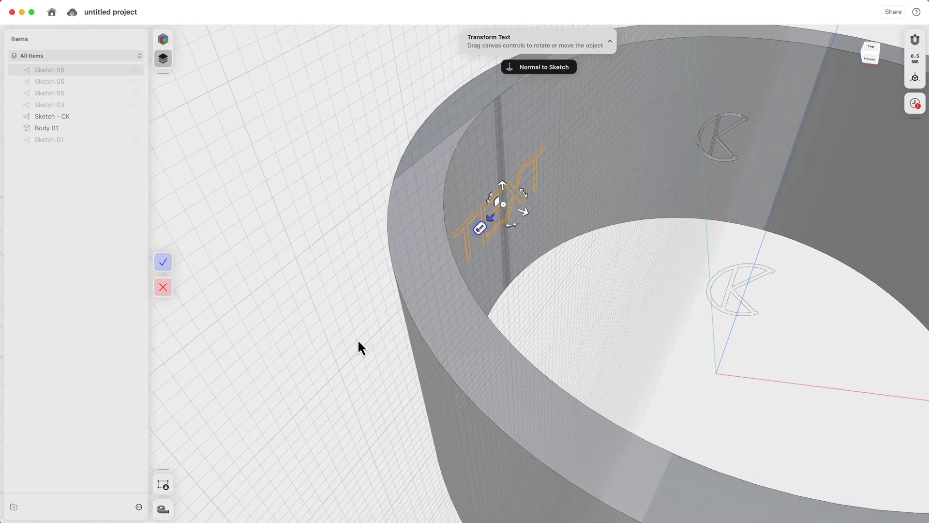
scroll(358, 339, down, 10)
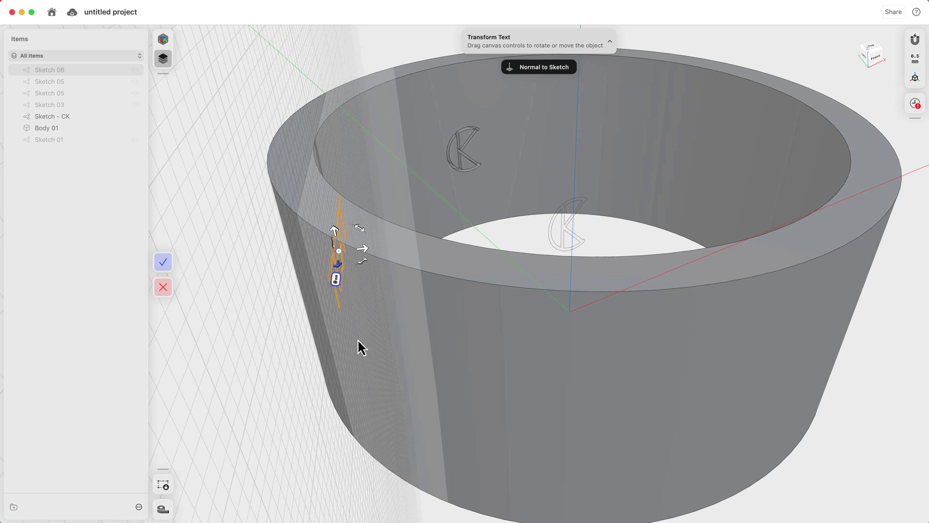
Discard the unplaced text, leave its sketch, and hide the Sketch - CK logo sketch.
scroll(358, 339, left, 10)
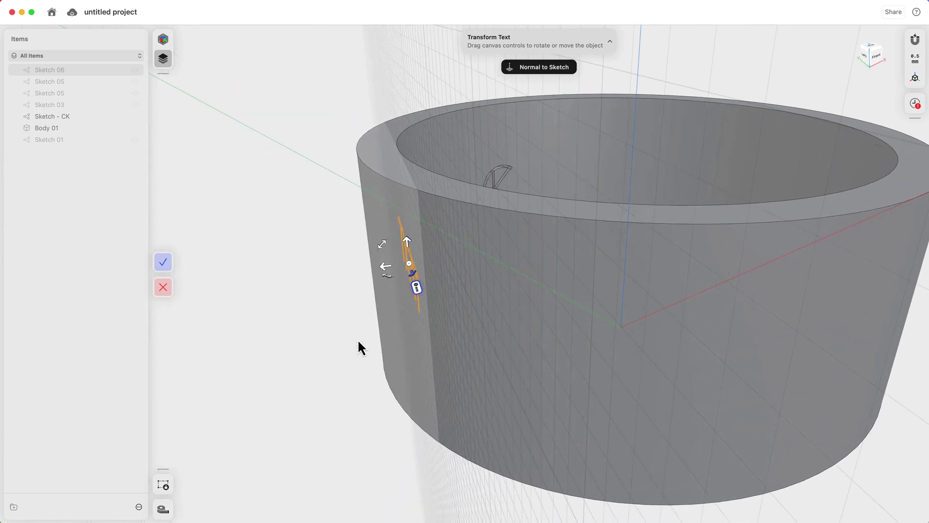
scroll(358, 338, left, 8)
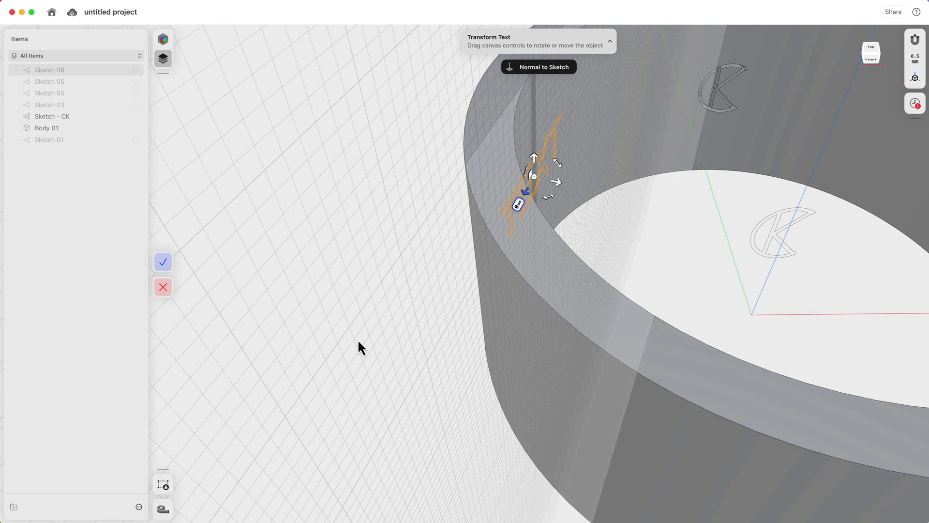
scroll(358, 338, right, 10)
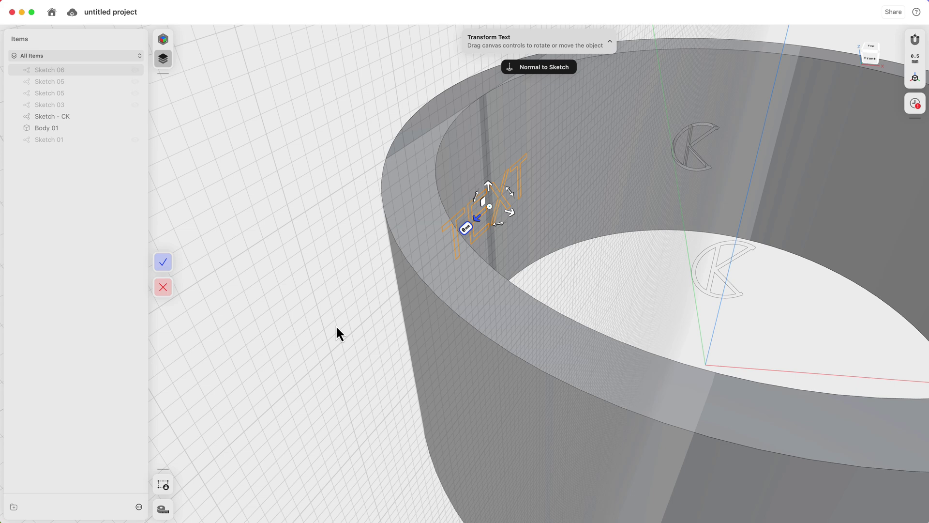
click(162, 286)
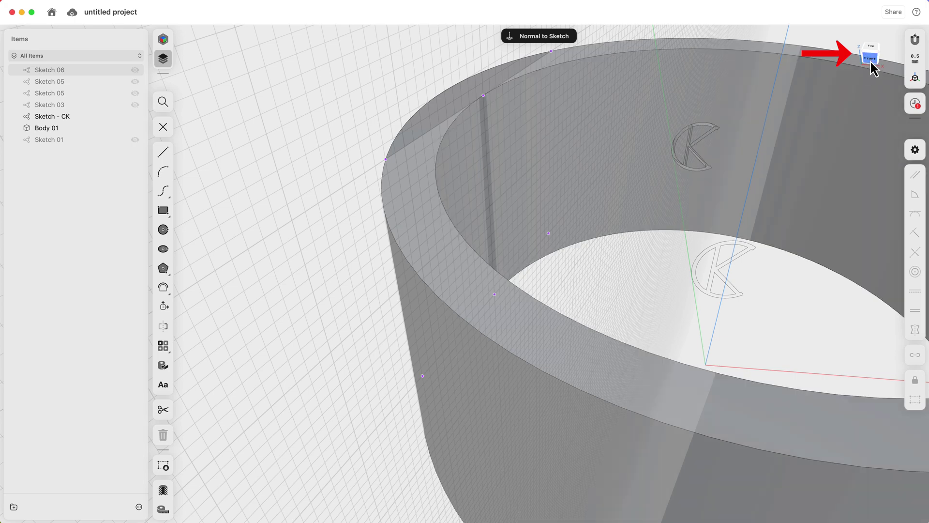
click(871, 60)
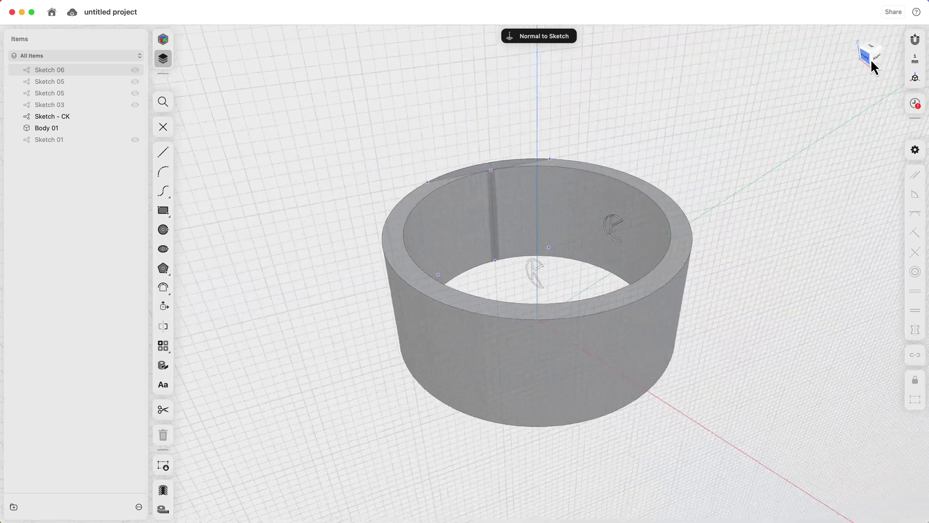
click(164, 127)
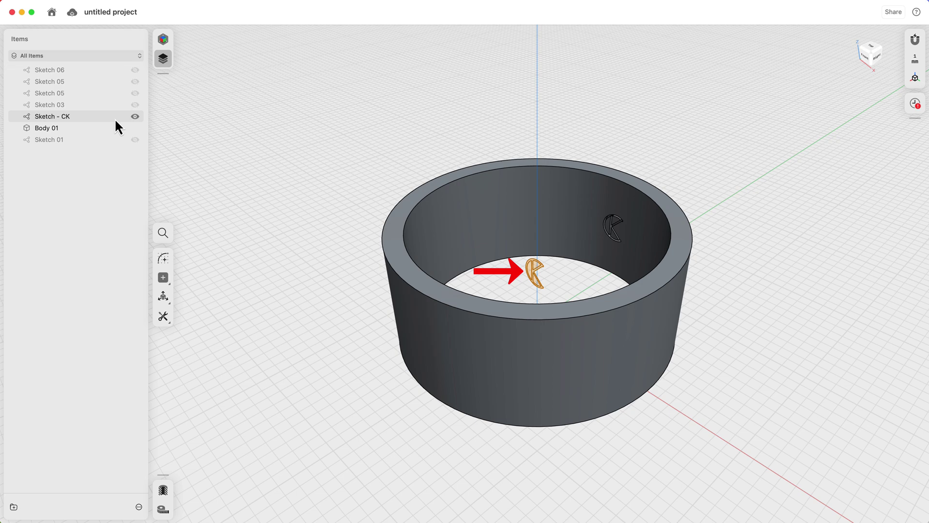
click(136, 117)
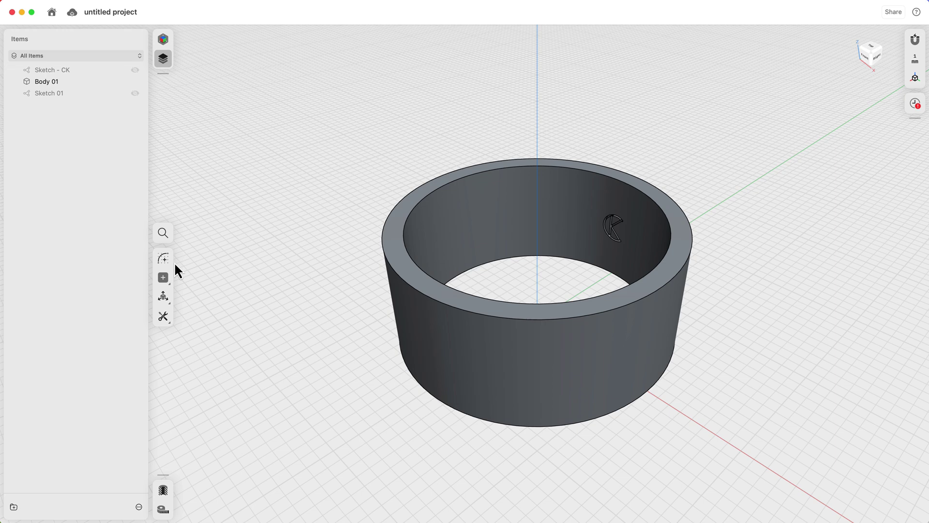
Start a new sketch without choosing a plane and add the centred text "CK Design" in Arial Regular, 2 mm.
click(165, 259)
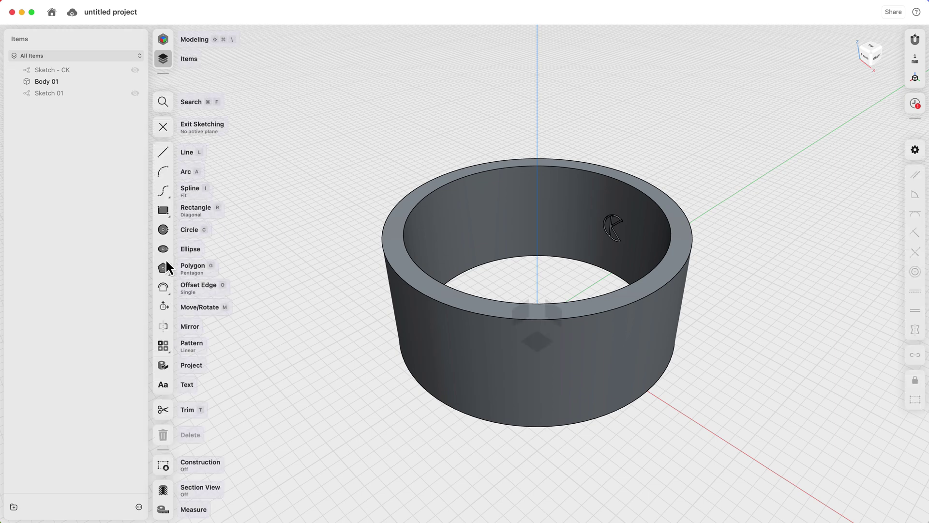
click(162, 387)
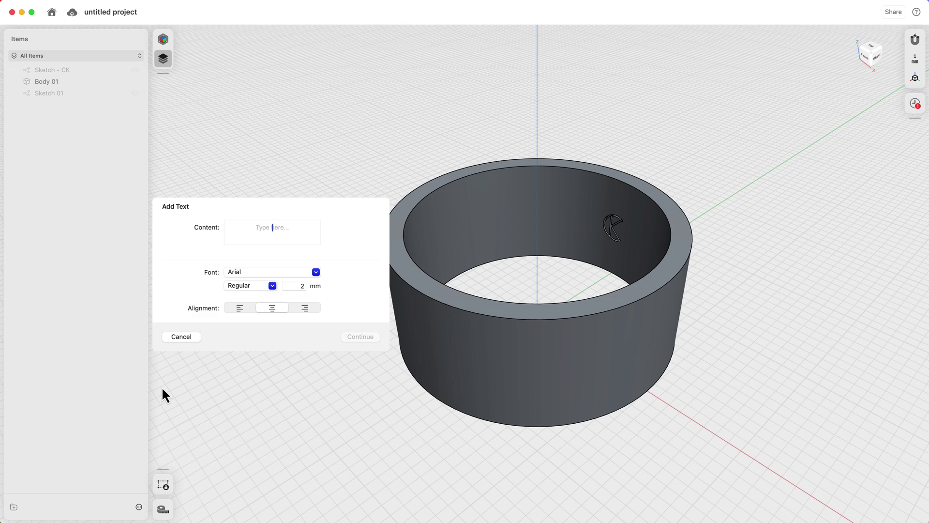
text(CK)
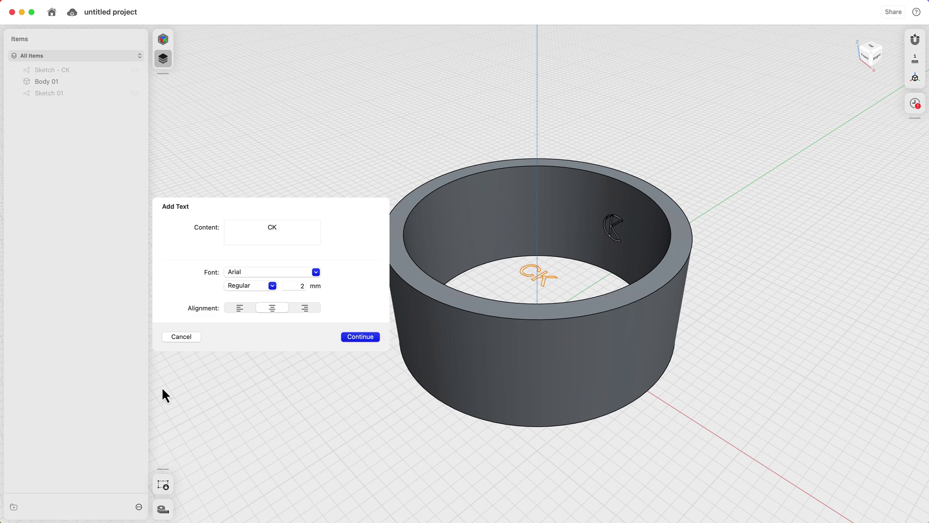
text( Desig)
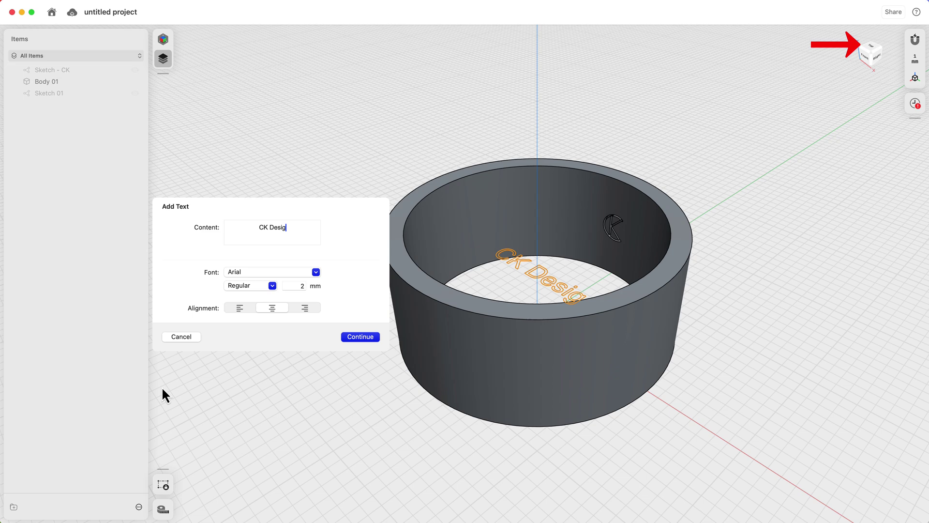
text(n)
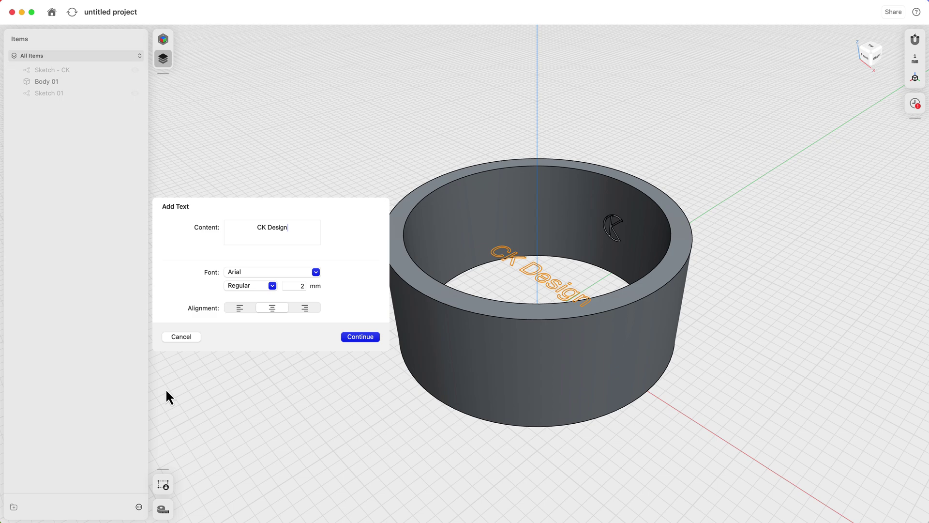
click(360, 337)
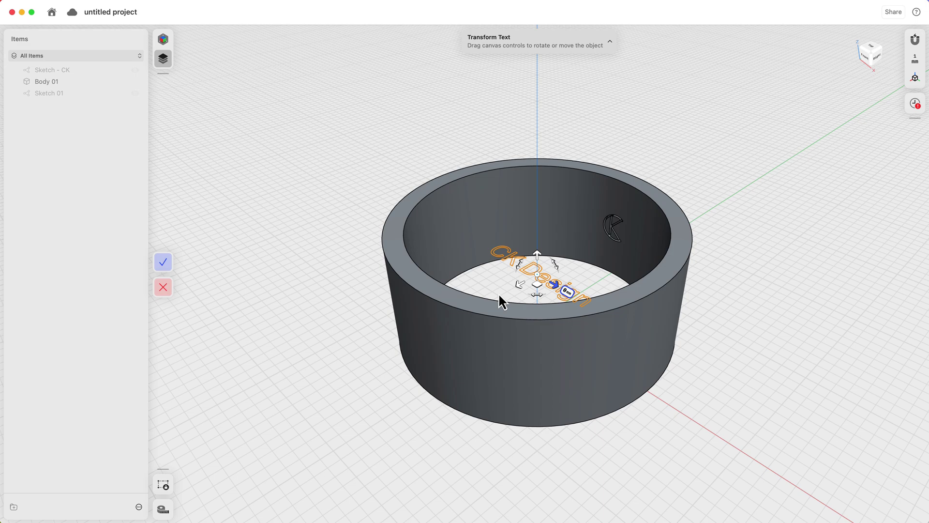
Move the "CK Design" text about 5.1 mm along the green axis towards the ring's centre.
scroll(500, 299, up, 5)
scroll(499, 295, up, 5)
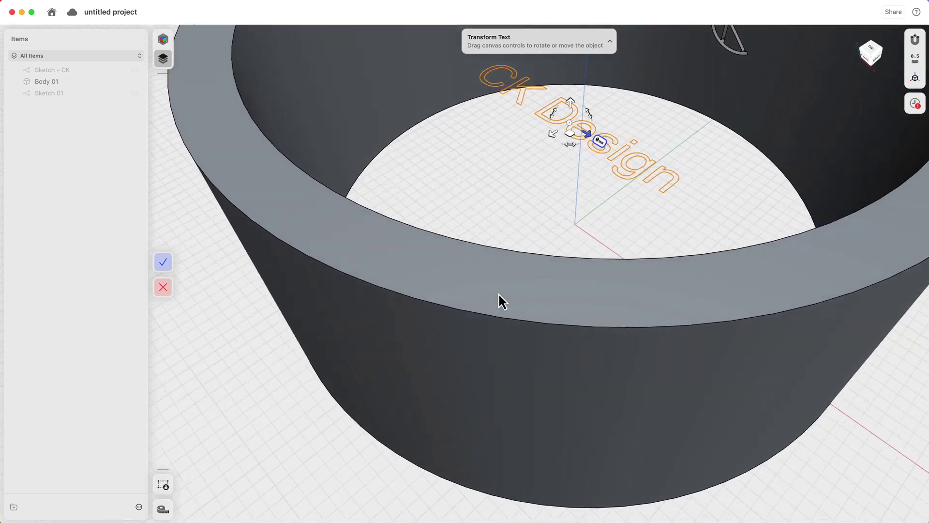
scroll(499, 295, down, 3)
scroll(499, 295, down, 3)
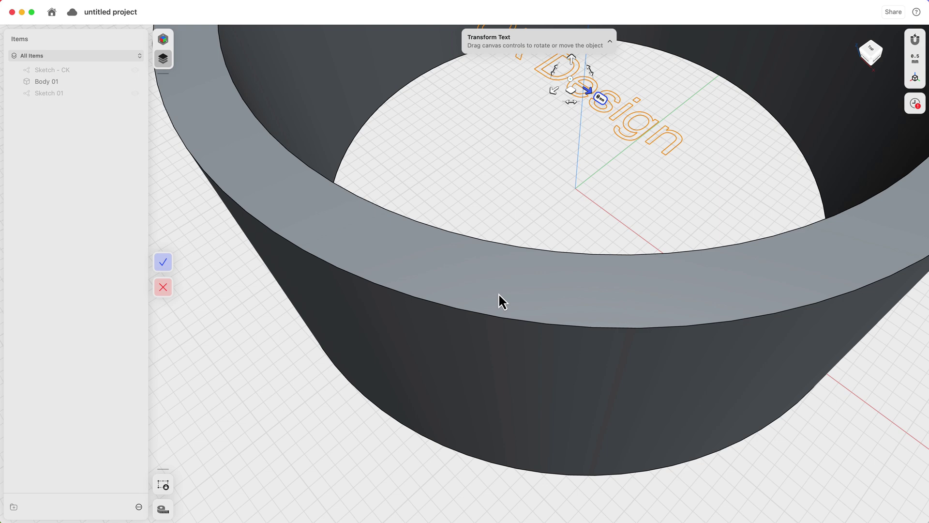
scroll(499, 294, down, 10)
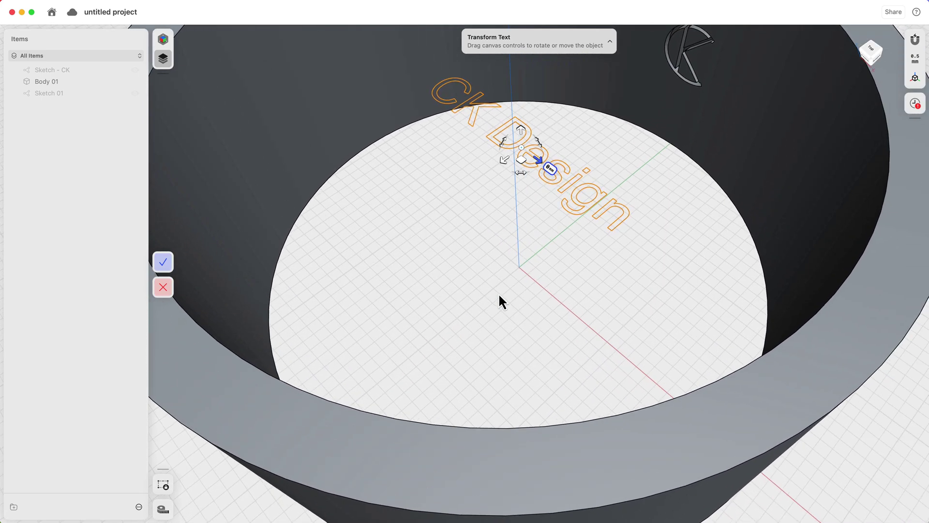
drag(539, 161, 501, 286)
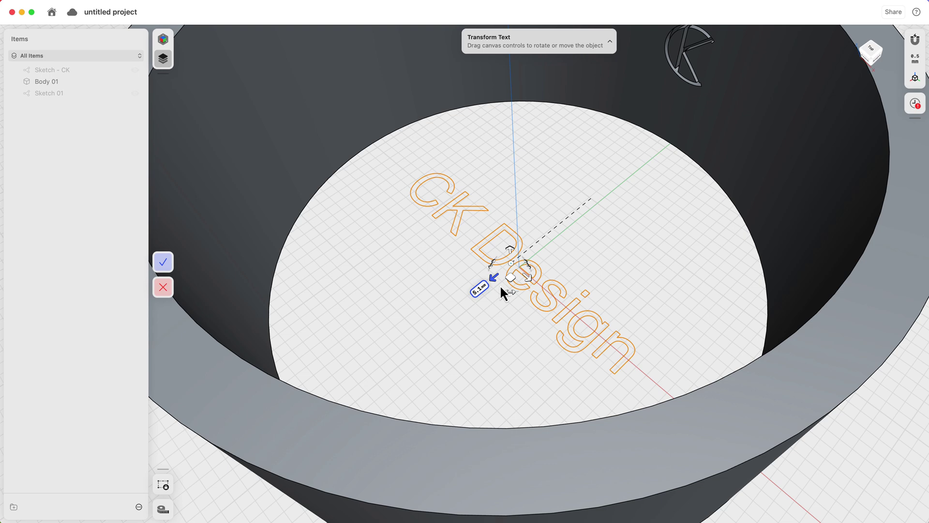
Rotate the "CK Design" text 90° about its lengthwise axis so it stands upright.
scroll(501, 286, up, 6)
scroll(501, 286, down, 5)
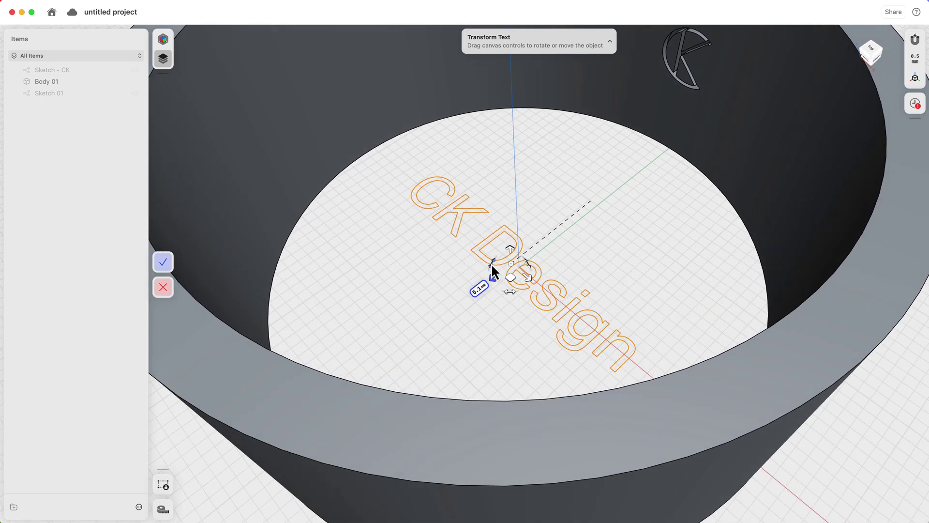
drag(492, 262, 485, 292)
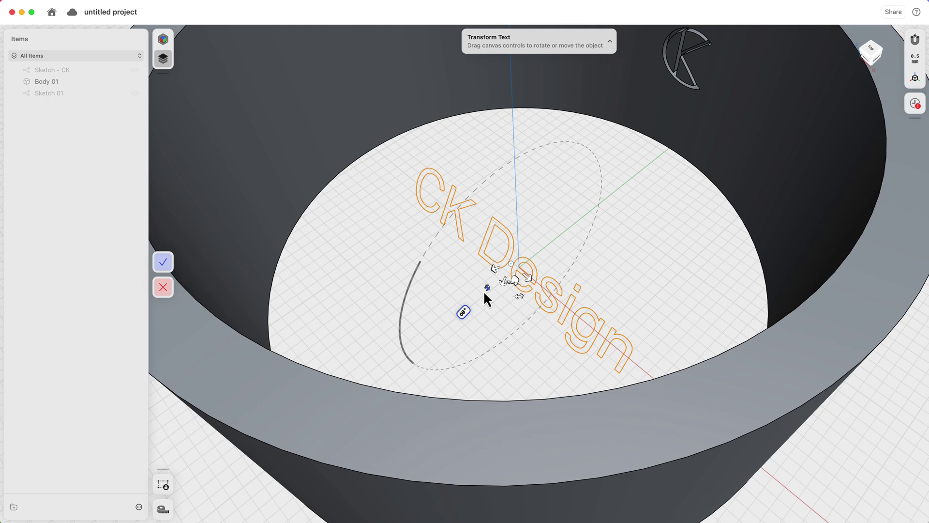
click(486, 294)
text(90)
key(Return)
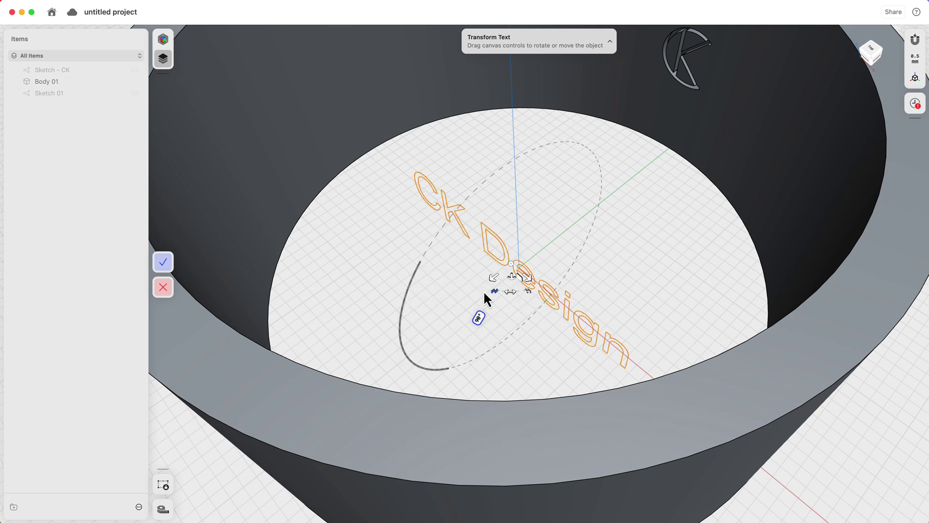
Rotate the upright "CK Design" text 180° about its vertical axis.
drag(511, 292, 538, 233)
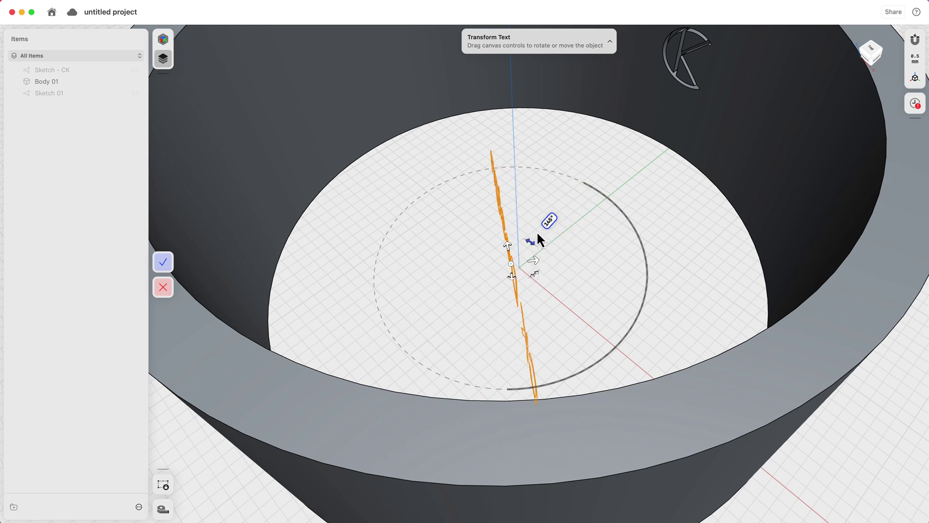
click(537, 233)
text(180)
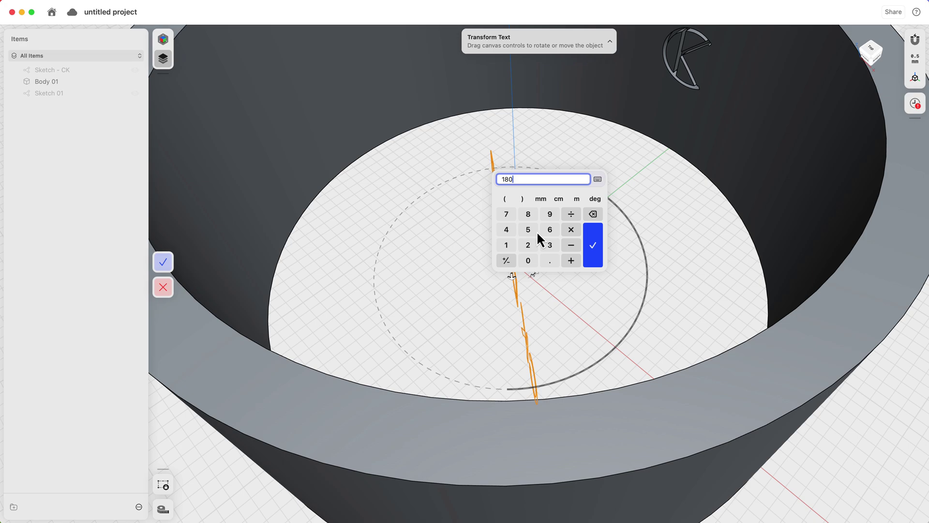
key(Return)
Raise the "CK Design" text within the ring's height, confirm its placement and leave the sketch.
scroll(565, 274, right, 5)
scroll(566, 277, left, 3)
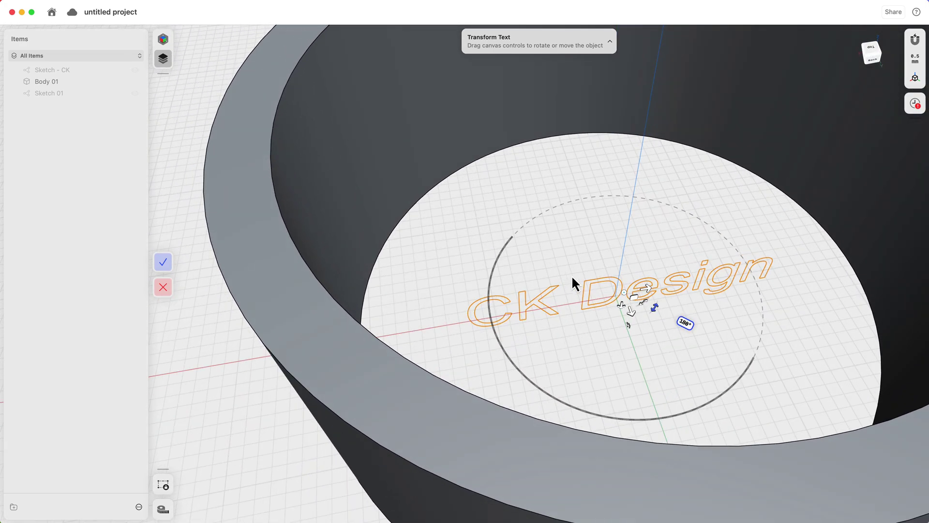
drag(634, 321, 595, 175)
scroll(601, 224, up, 3)
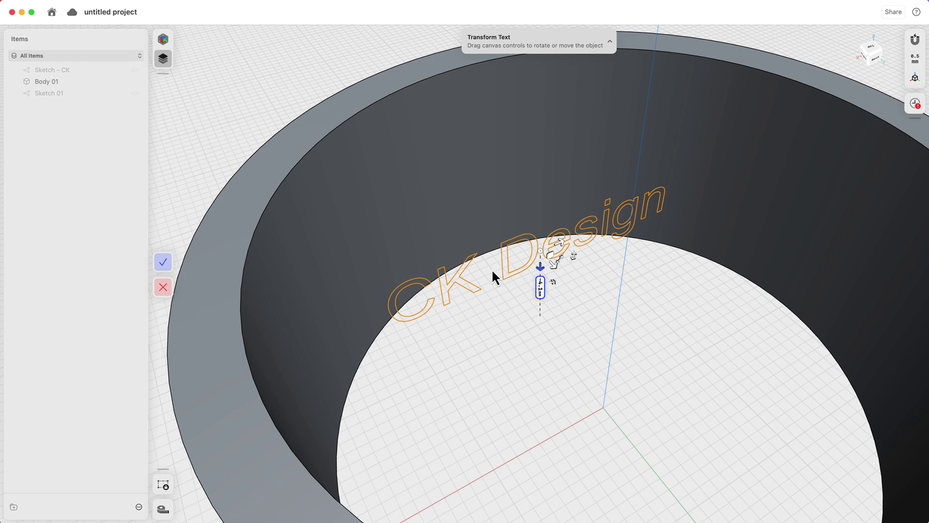
click(167, 265)
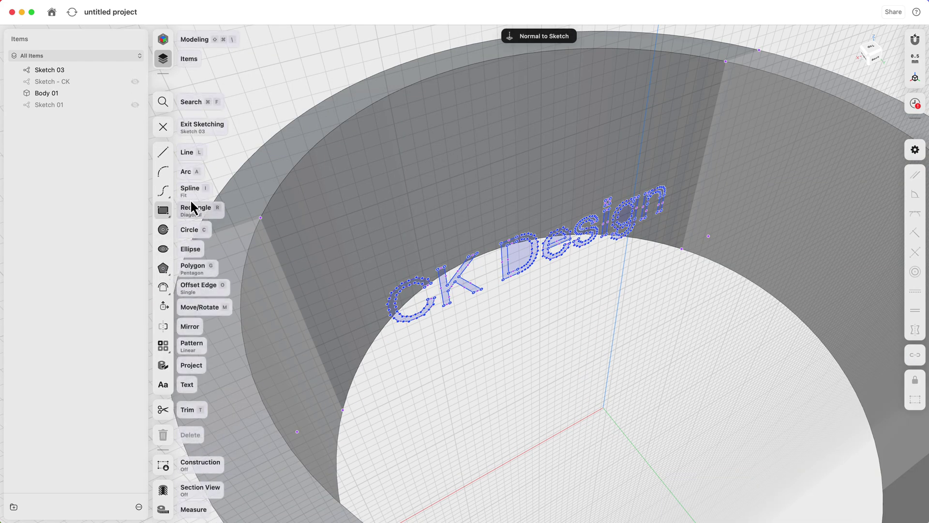
click(164, 128)
Project all nine letter faces of the upright "CK Design" text onto the ring's curved inner wall.
scroll(492, 308, up, 5)
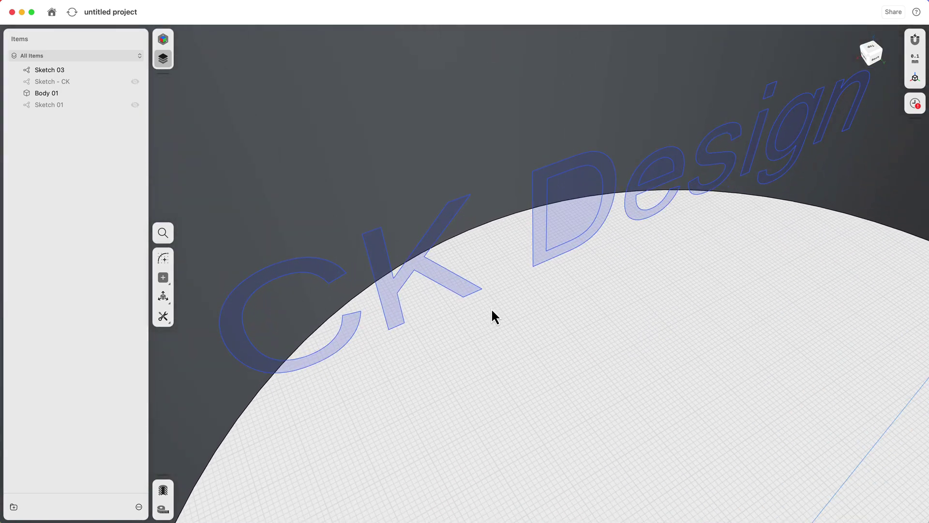
click(348, 323)
click(386, 296)
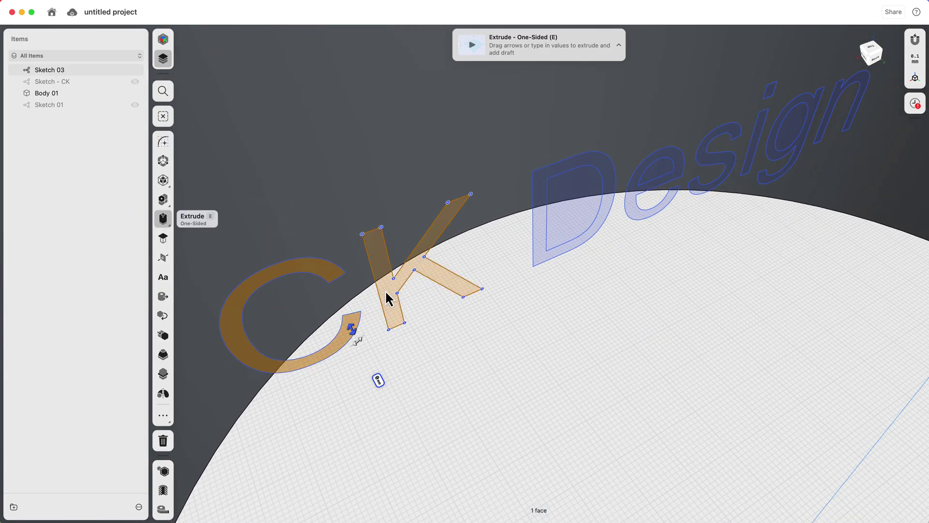
click(538, 223)
click(632, 193)
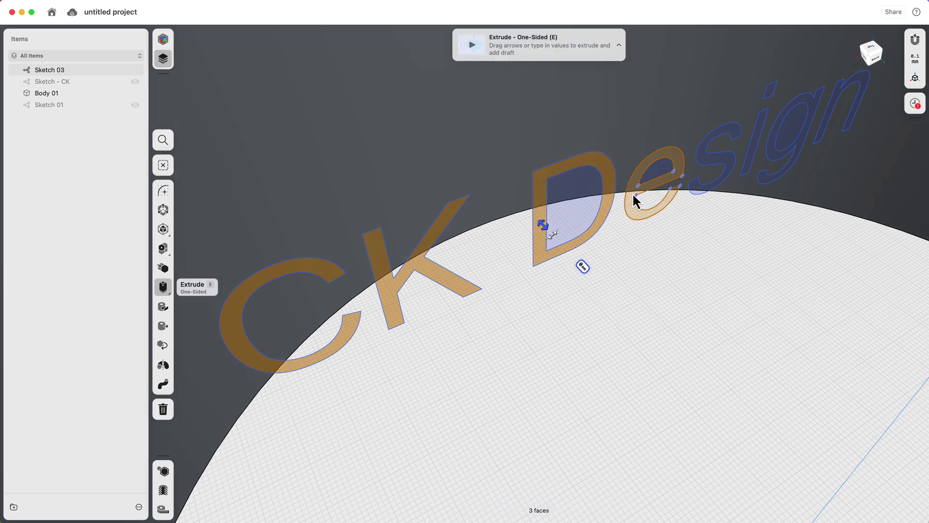
click(722, 159)
click(759, 146)
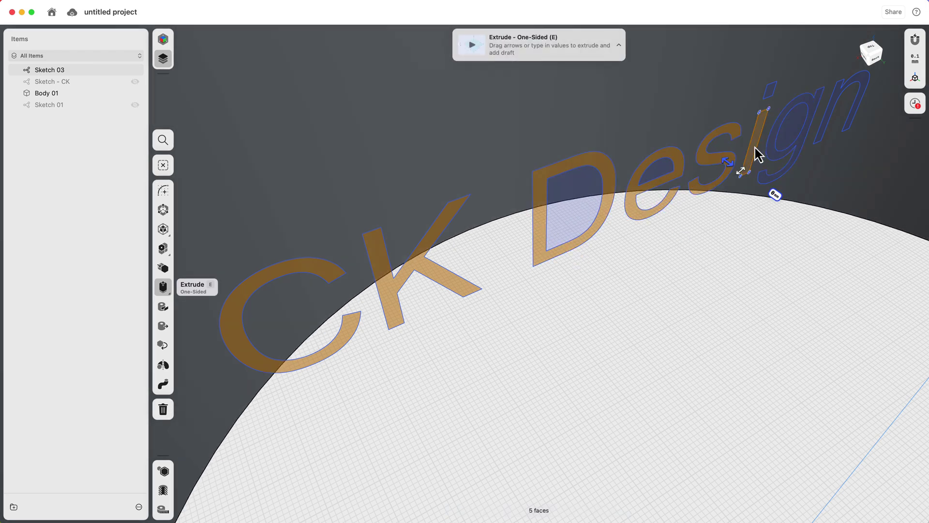
scroll(758, 150, up, 2)
scroll(754, 147, up, 2)
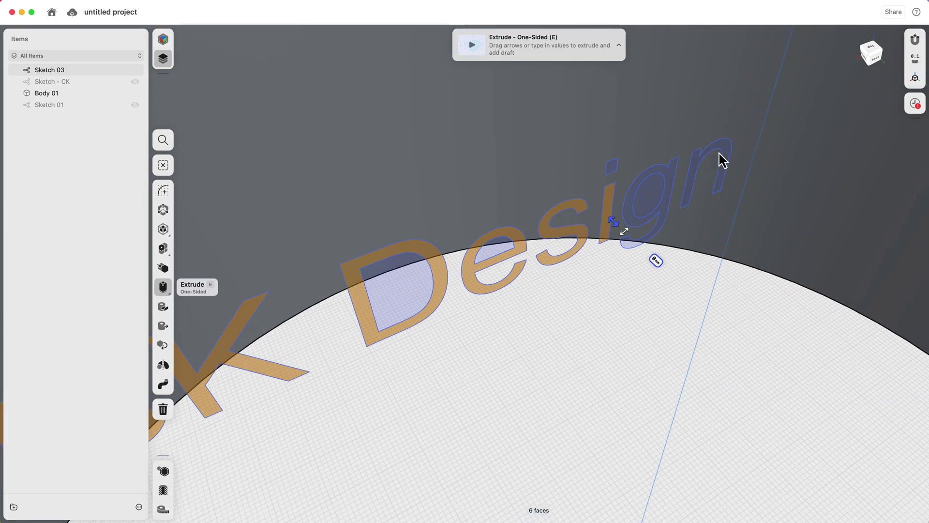
click(613, 167)
click(670, 178)
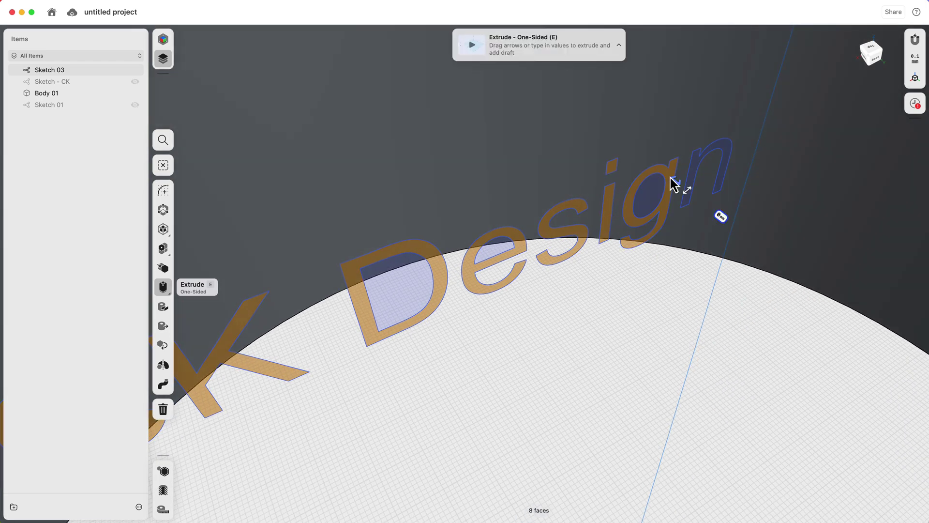
click(696, 166)
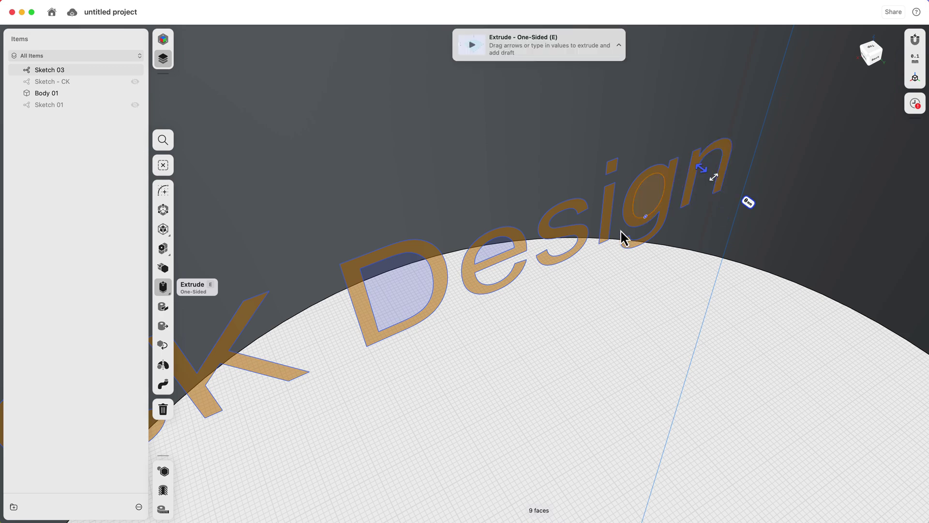
scroll(538, 325, down, 3)
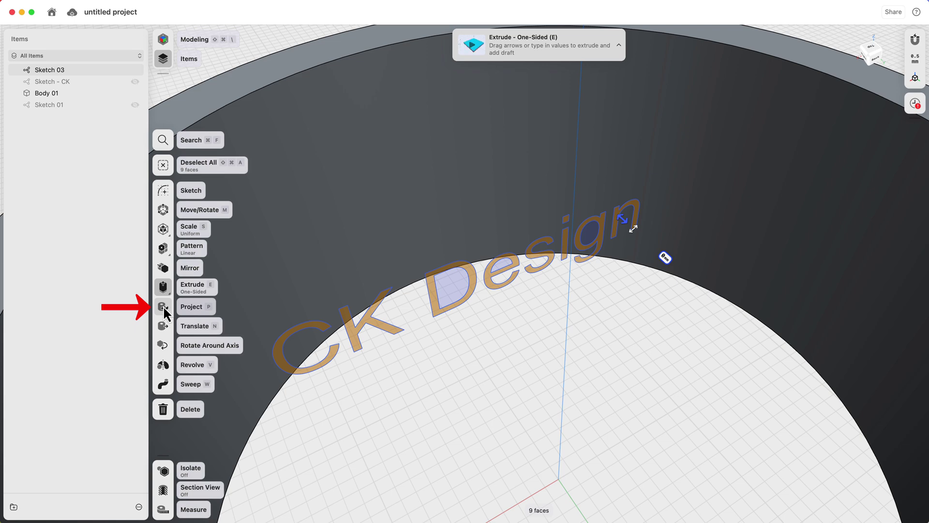
click(164, 307)
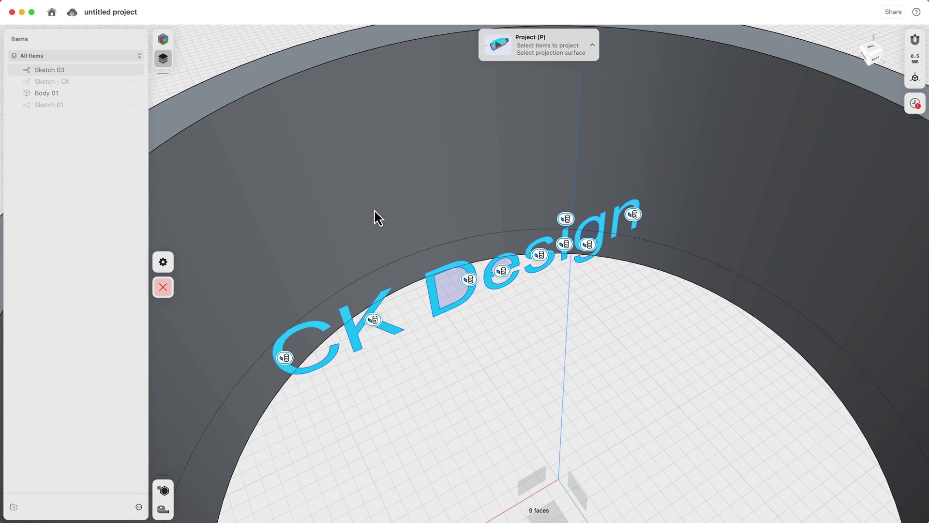
click(375, 214)
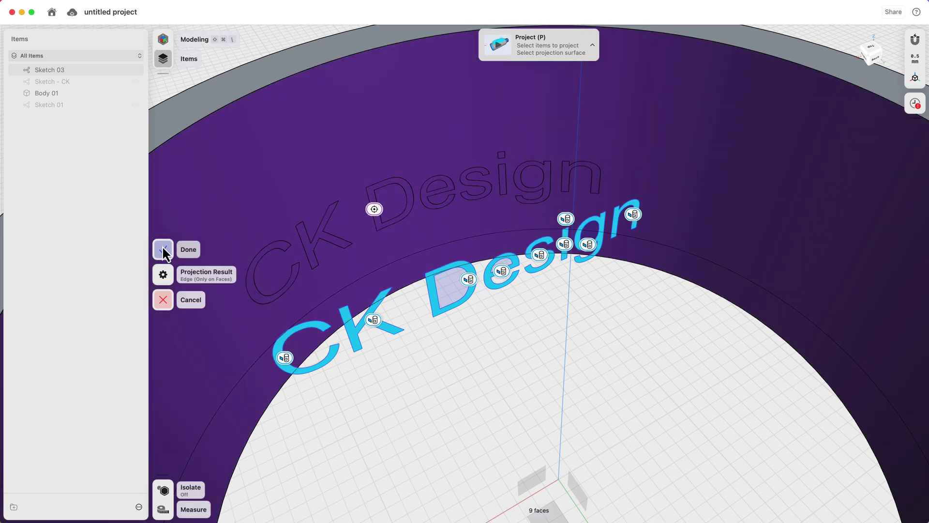
click(163, 249)
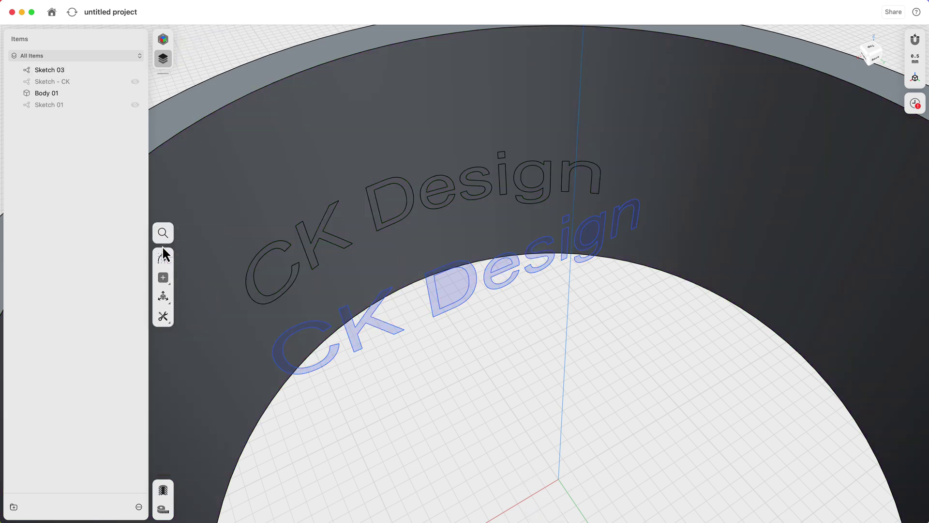
Move the whole "CK Design" text in Sketch 03 upward by about 1 mm, leave the sketch and clear the selection.
double_click(55, 73)
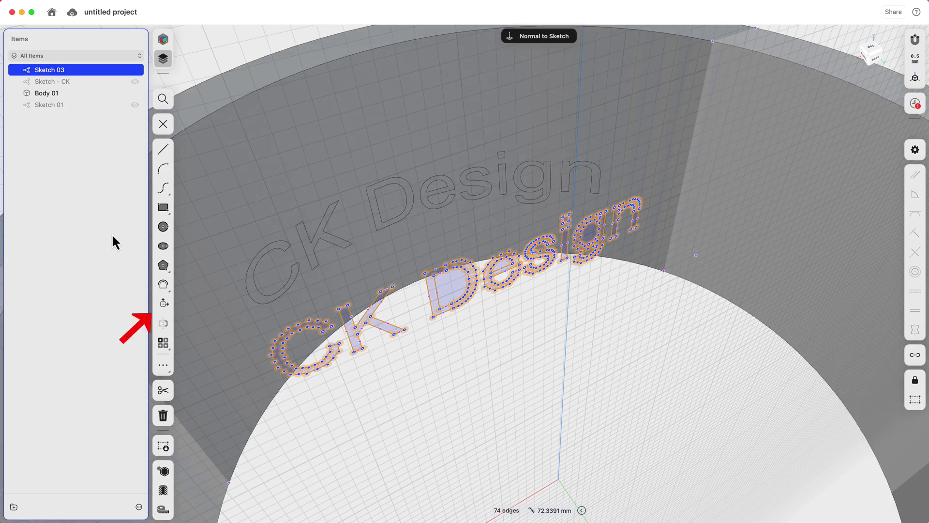
click(164, 304)
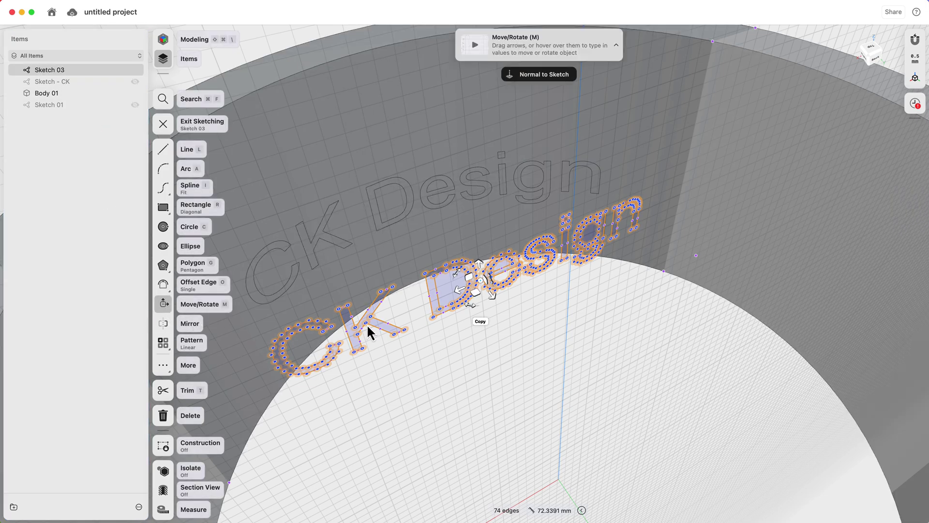
mouse_move(482, 271)
drag(480, 258, 482, 235)
scroll(483, 264, down, 5)
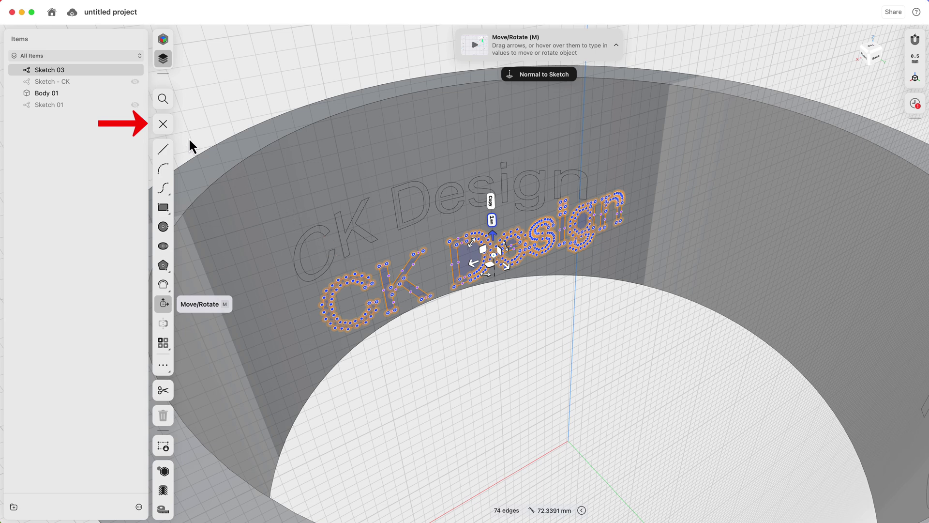
click(165, 124)
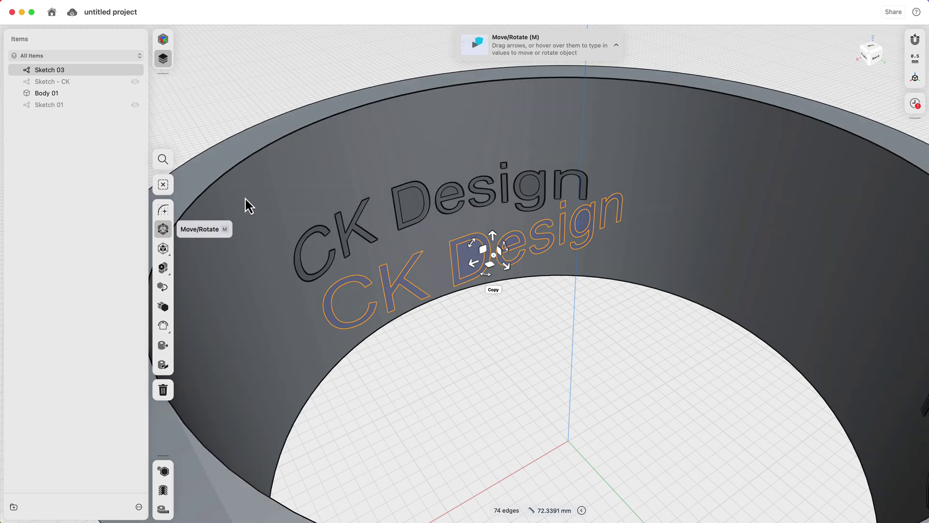
click(457, 366)
Delete the mirrored "CK Design" edges projected on the opposite inner wall, including the small leftover edge, but keep the CK logo.
scroll(457, 367, left, 5)
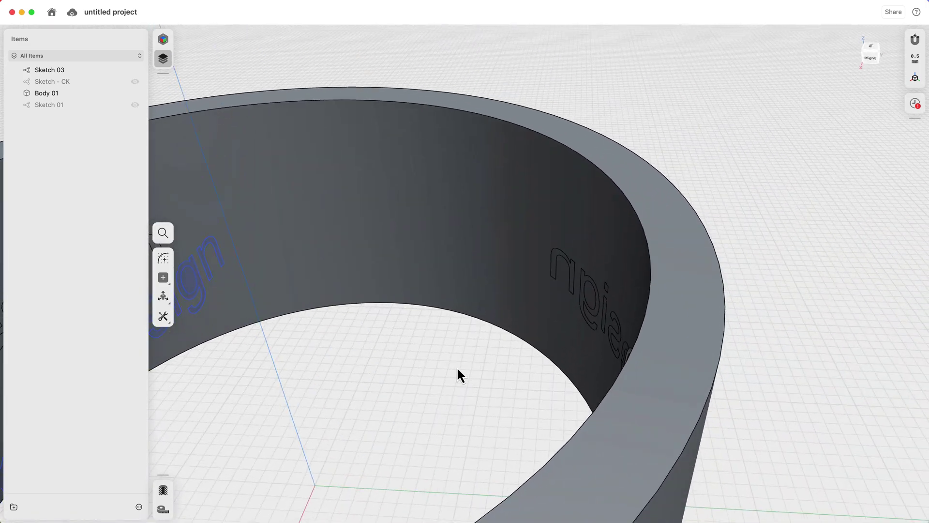
scroll(456, 367, right, 10)
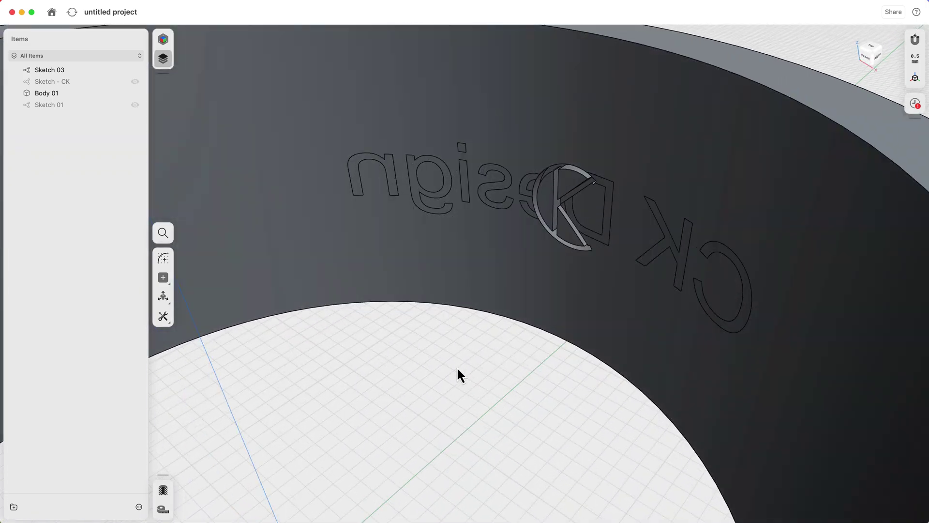
scroll(457, 366, right, 10)
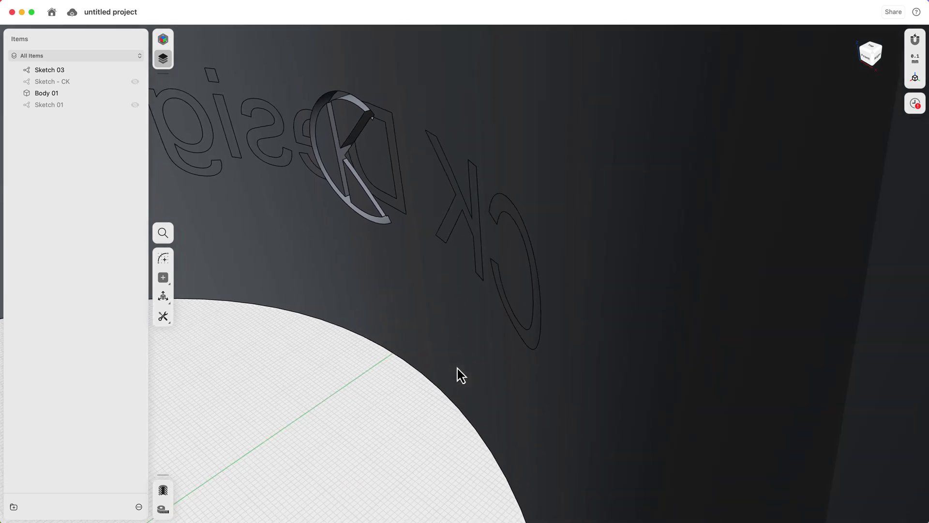
scroll(457, 368, right, 8)
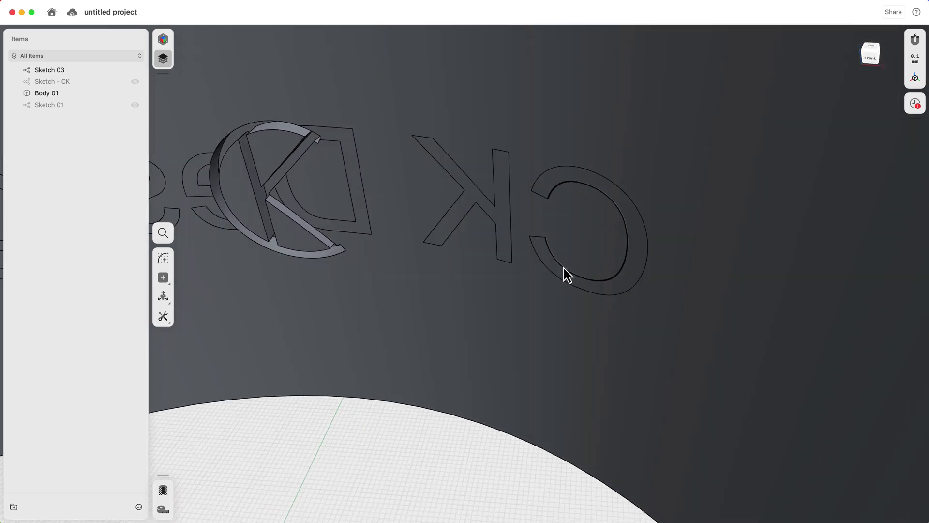
click(564, 269)
click(585, 292)
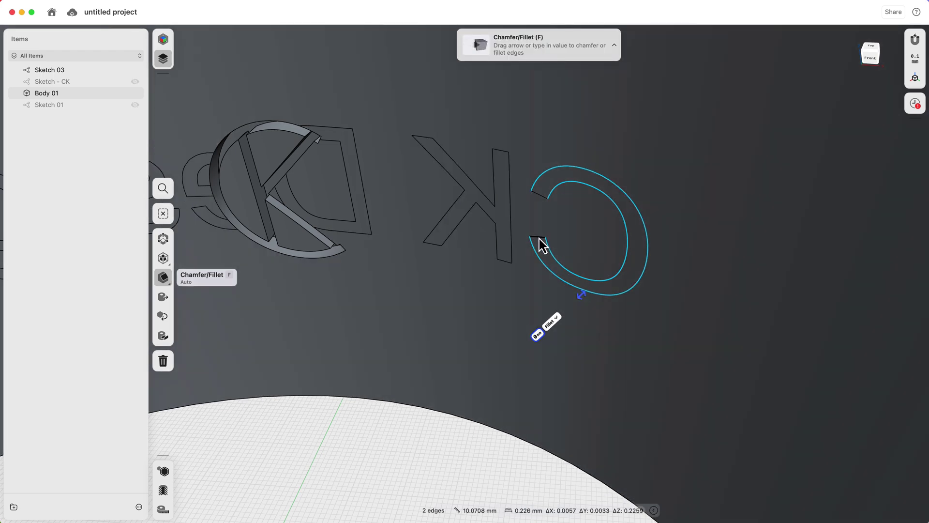
click(538, 238)
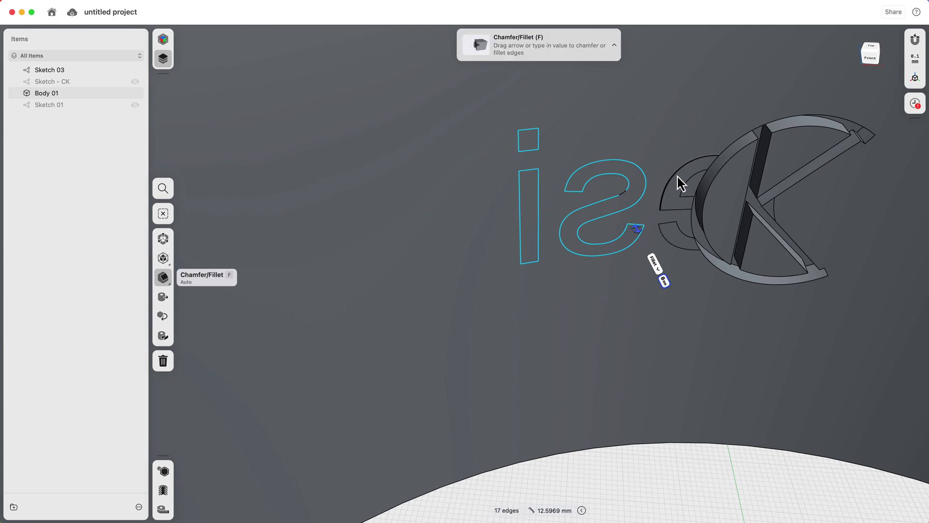
click(697, 184)
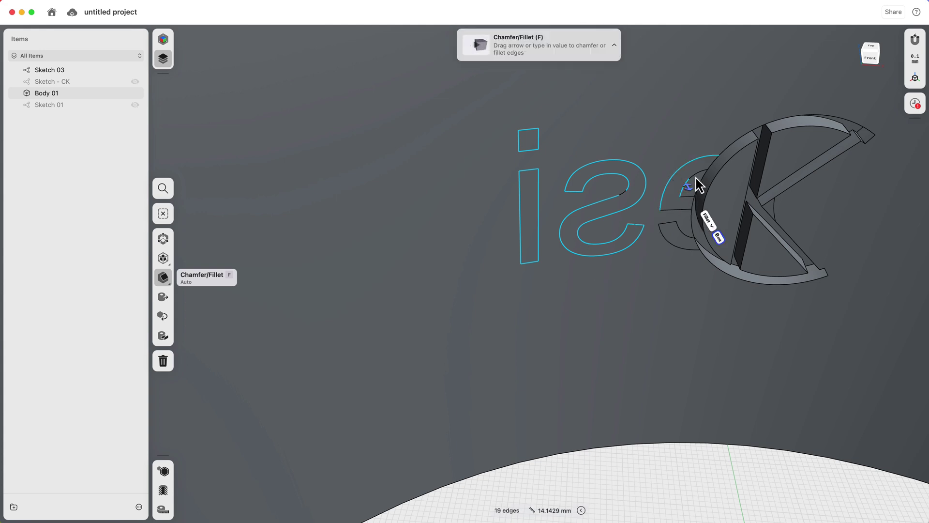
click(698, 173)
click(689, 196)
click(678, 209)
click(680, 230)
click(668, 223)
click(664, 238)
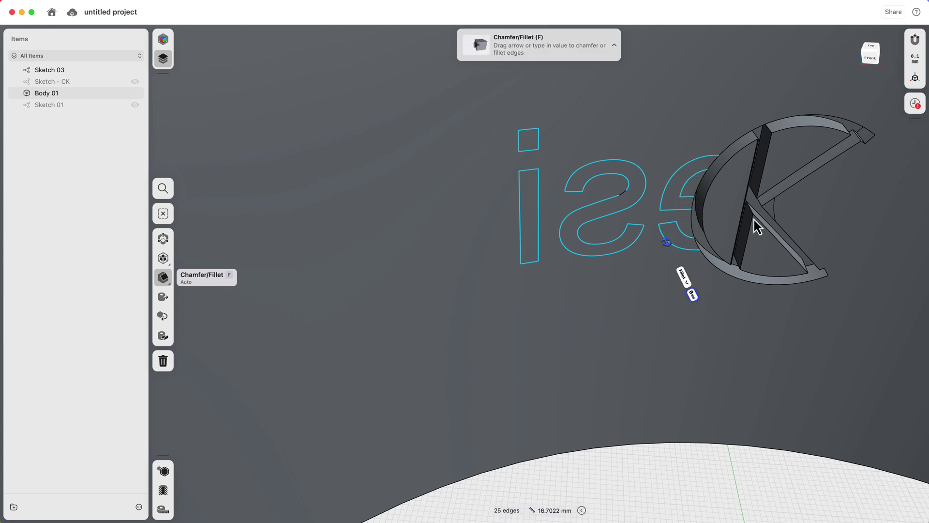
click(775, 213)
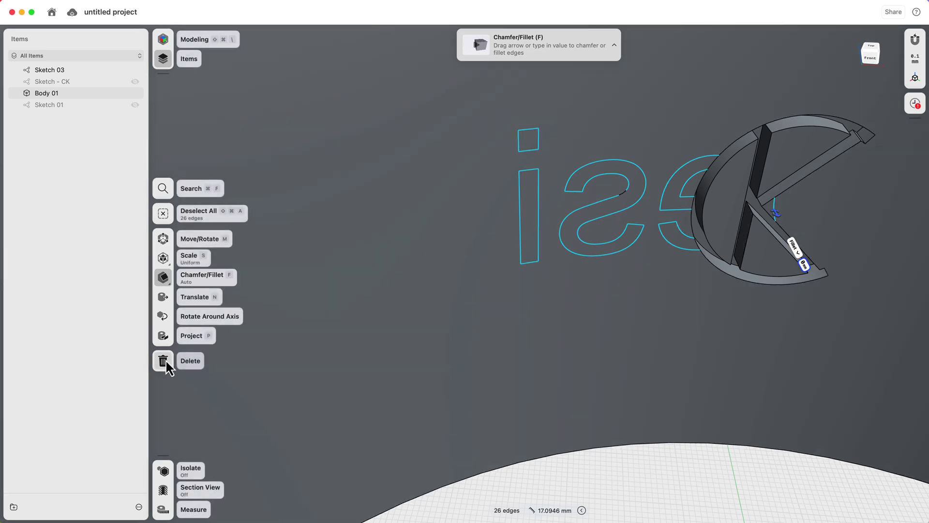
click(166, 361)
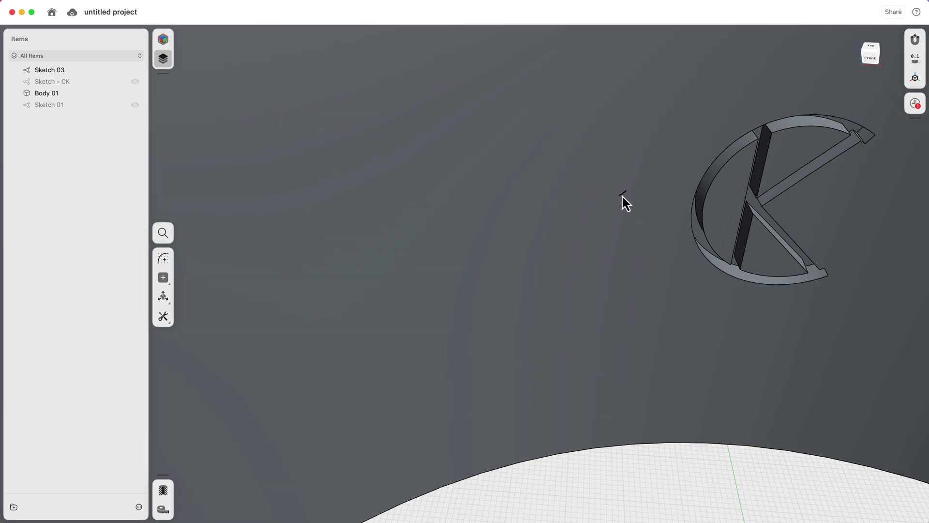
click(623, 197)
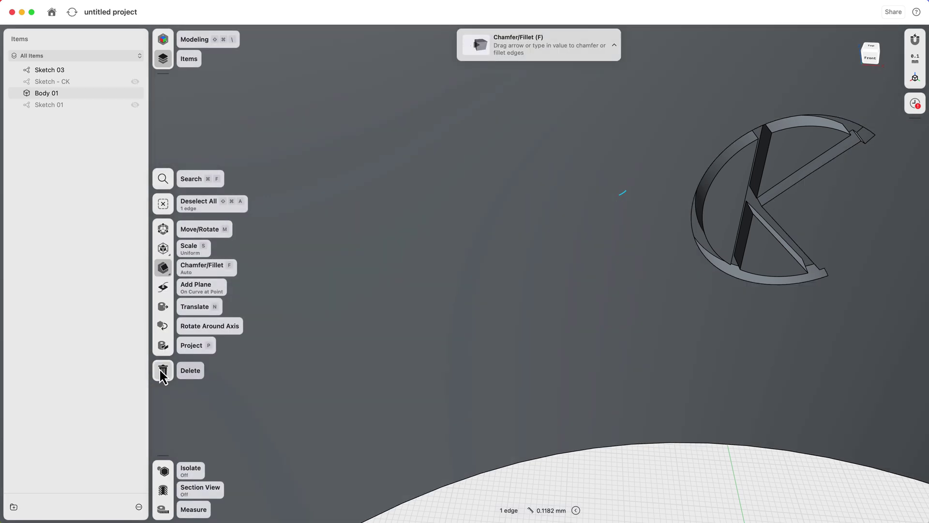
click(160, 370)
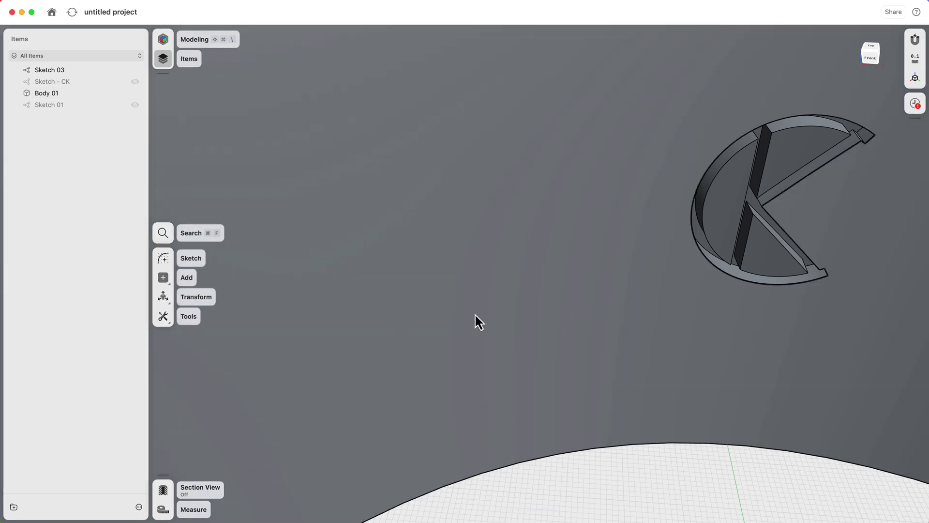
Hide Sketch 03, which holds the upright text in front of the ring's inner wall.
scroll(490, 312, down, 5)
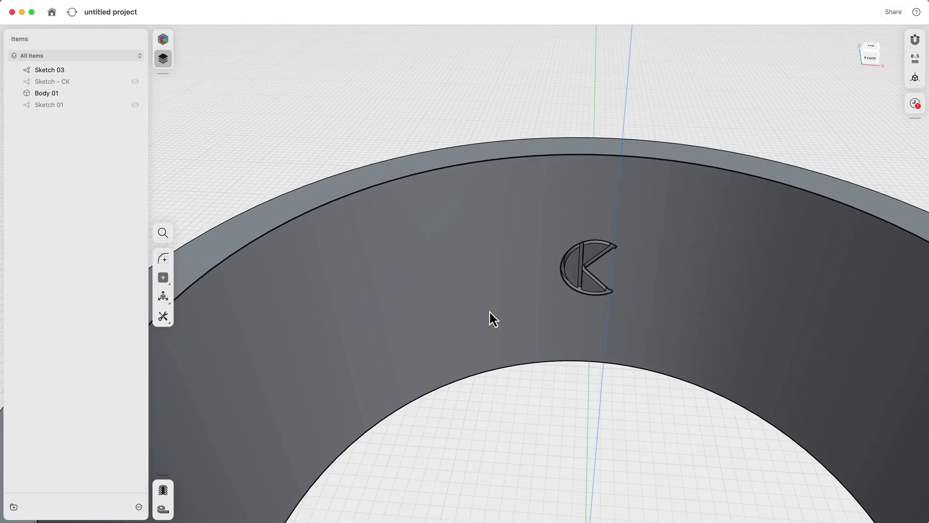
scroll(490, 312, down, 1)
scroll(490, 312, down, 5)
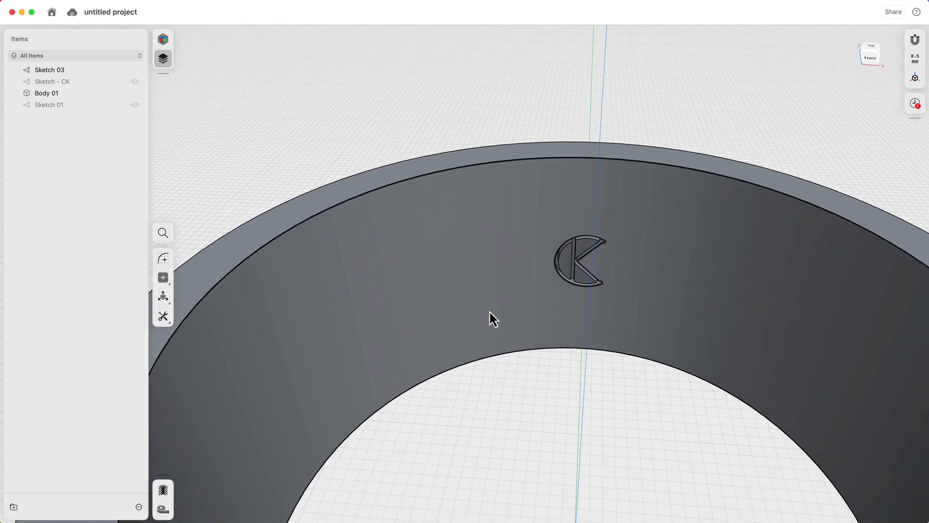
scroll(489, 310, right, 3)
scroll(489, 309, right, 10)
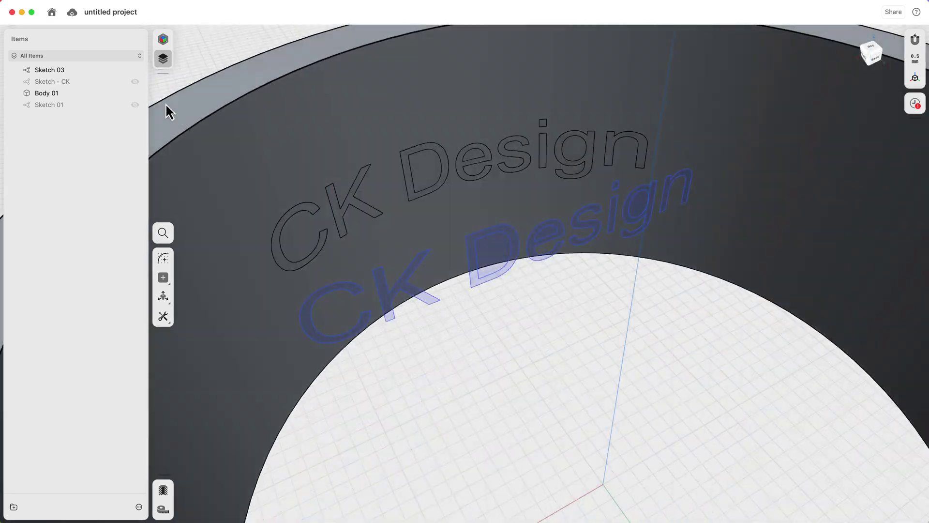
click(135, 69)
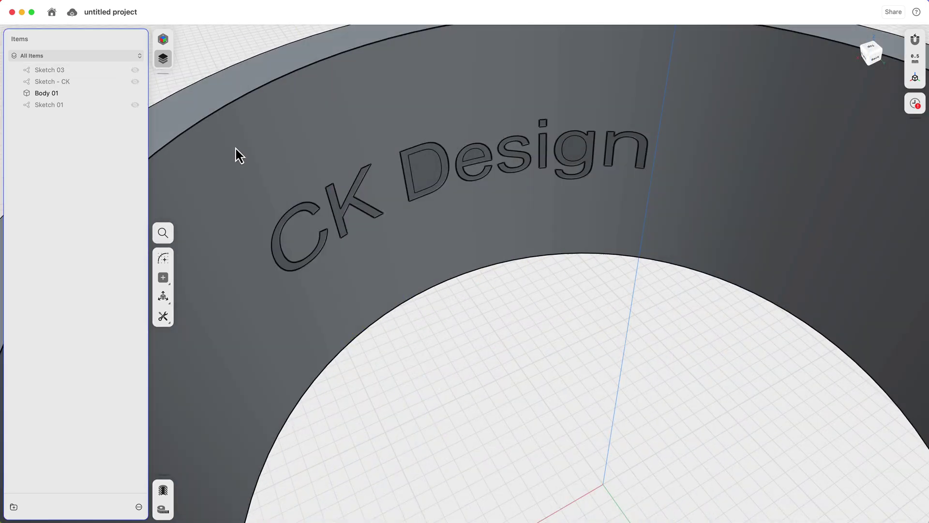
Engrave the projected "CK Design" text by offsetting all nine letter faces on the ring's inner wall by -0.6 mm.
scroll(315, 184, up, 5)
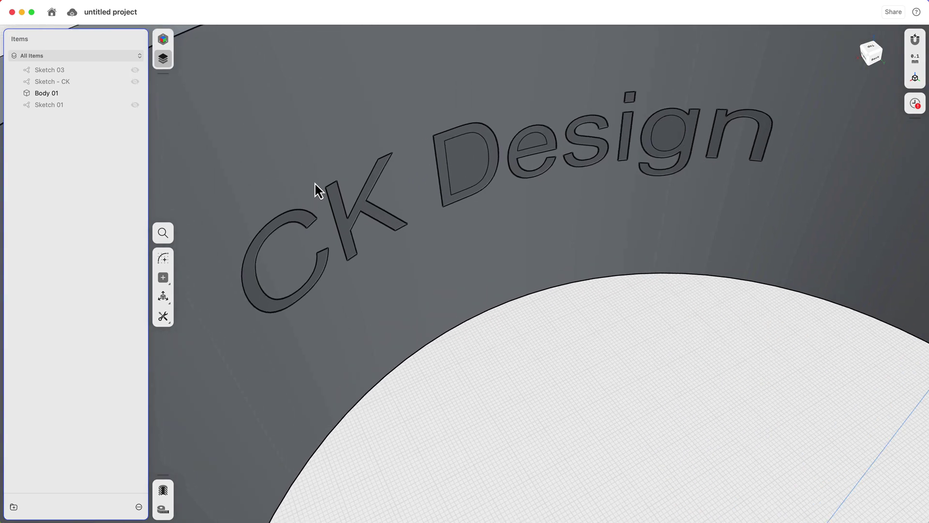
shift+scroll(315, 184, up, 3)
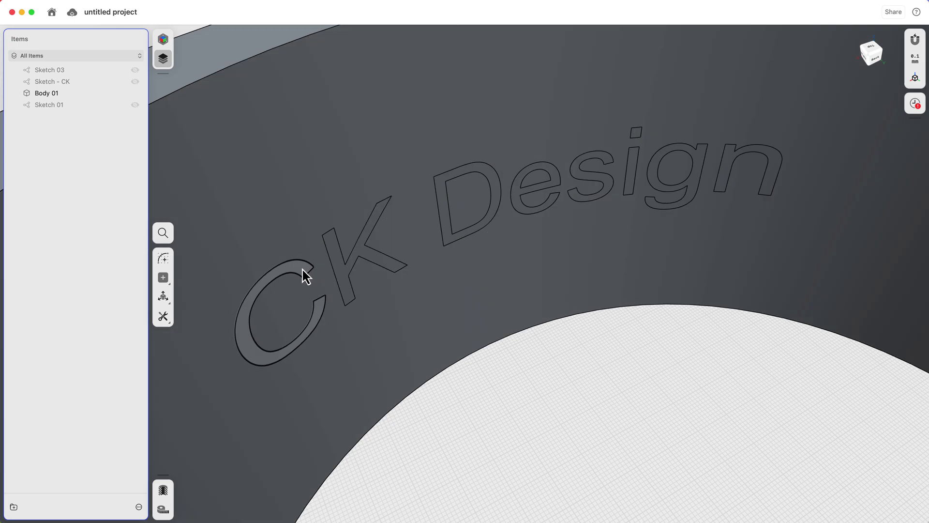
click(303, 269)
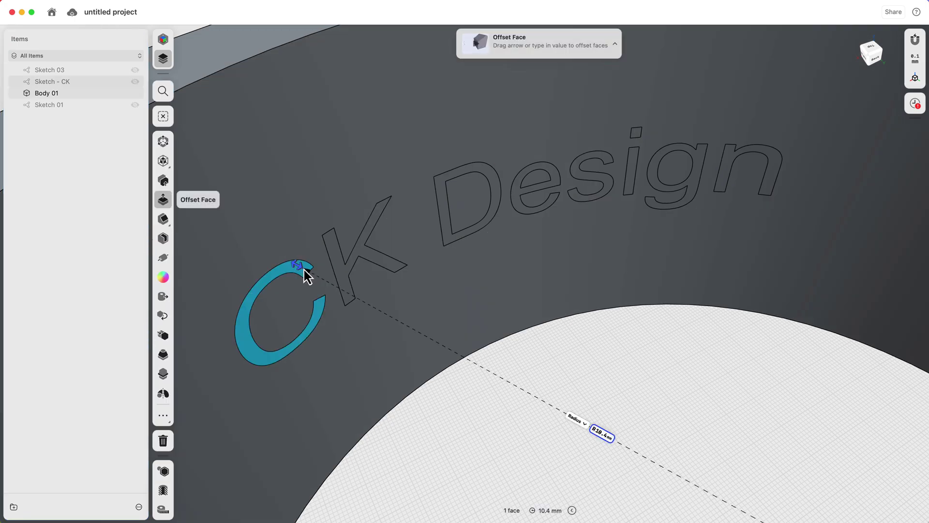
click(340, 269)
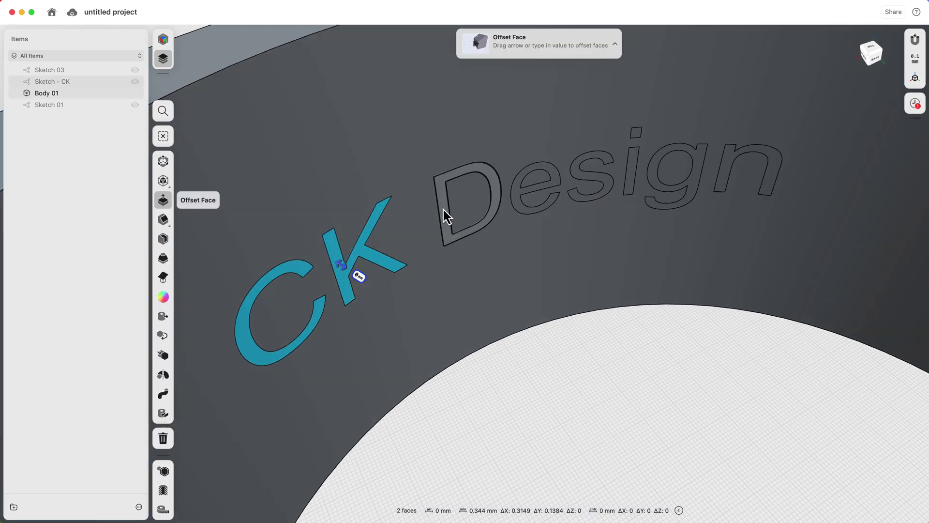
click(443, 210)
click(546, 179)
click(592, 180)
click(629, 169)
click(636, 132)
click(689, 151)
click(721, 182)
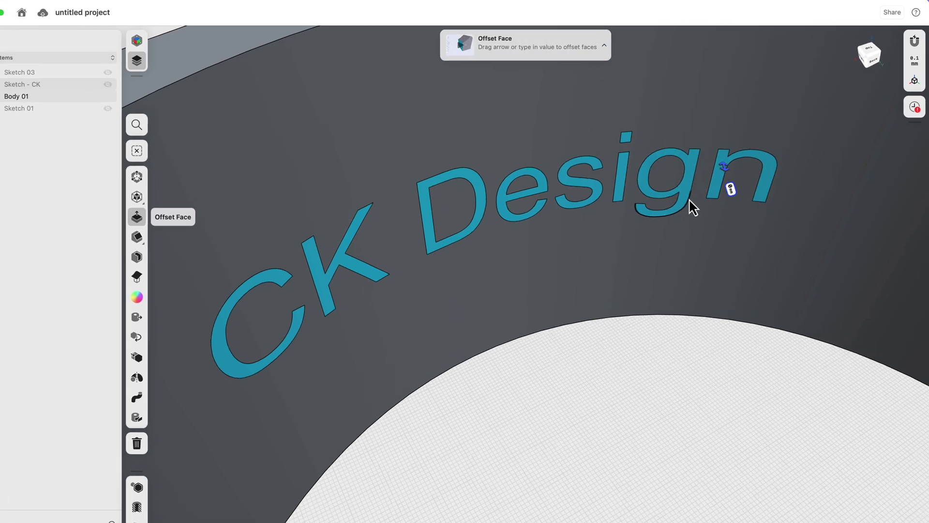
text(-0)
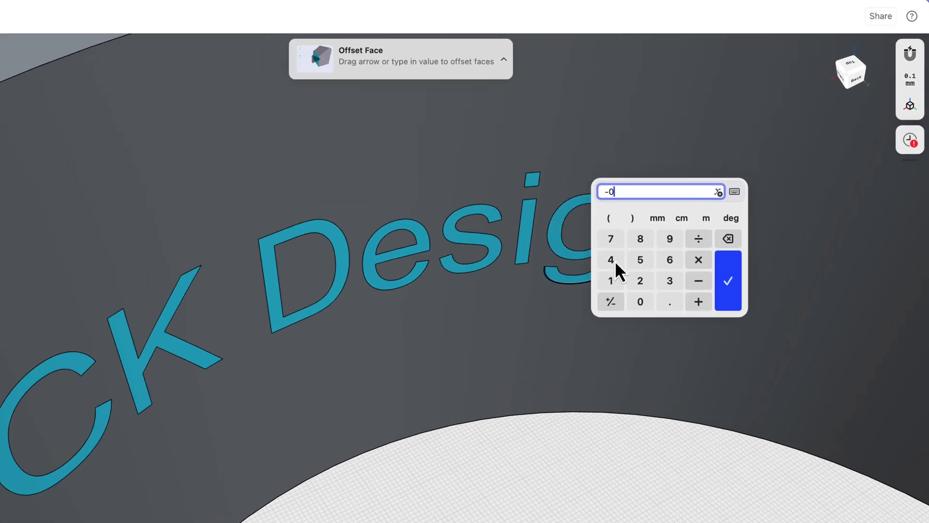
text(.6)
key(Return)
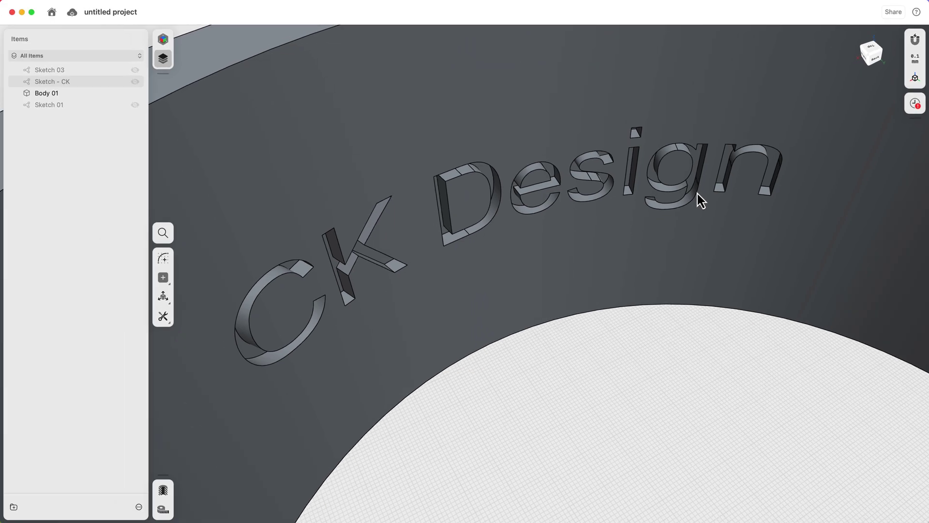
Examine the finished ring from several angles, checking the engraved "CK Design" text and the CK logo on its inner wall.
scroll(698, 194, down, 3)
scroll(579, 358, down, 5)
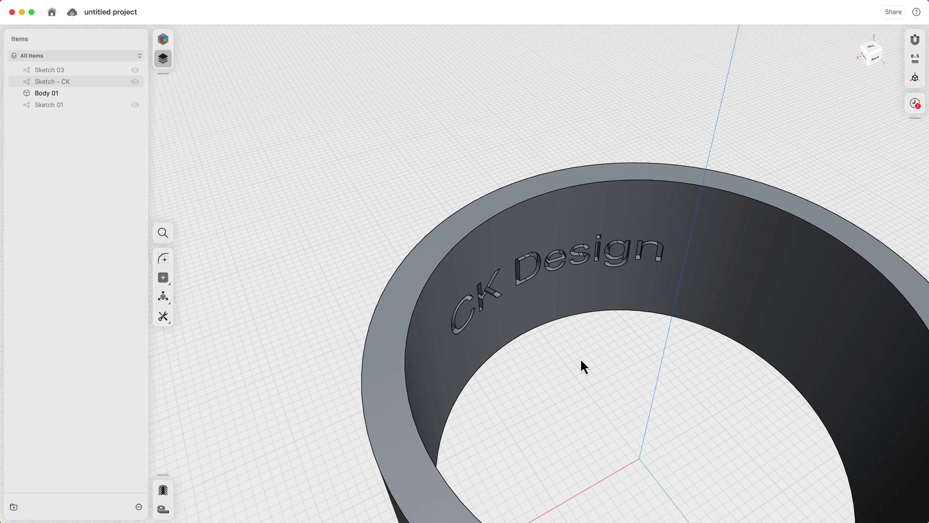
scroll(580, 358, down, 5)
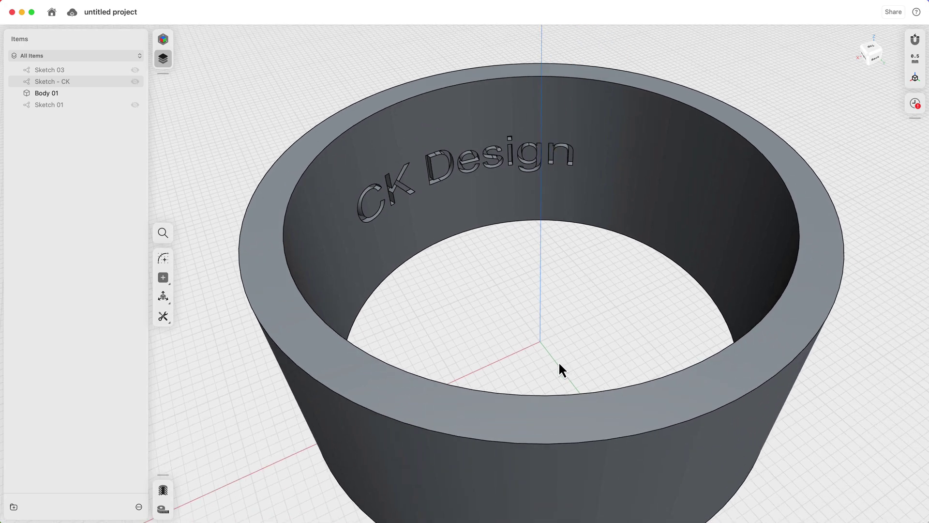
scroll(538, 364, right, 3)
scroll(538, 364, up, 5)
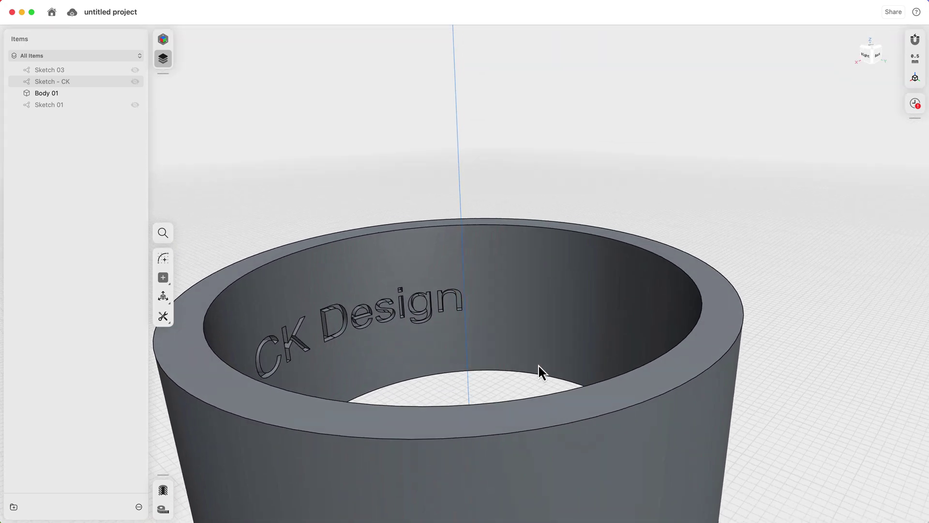
scroll(539, 365, down, 5)
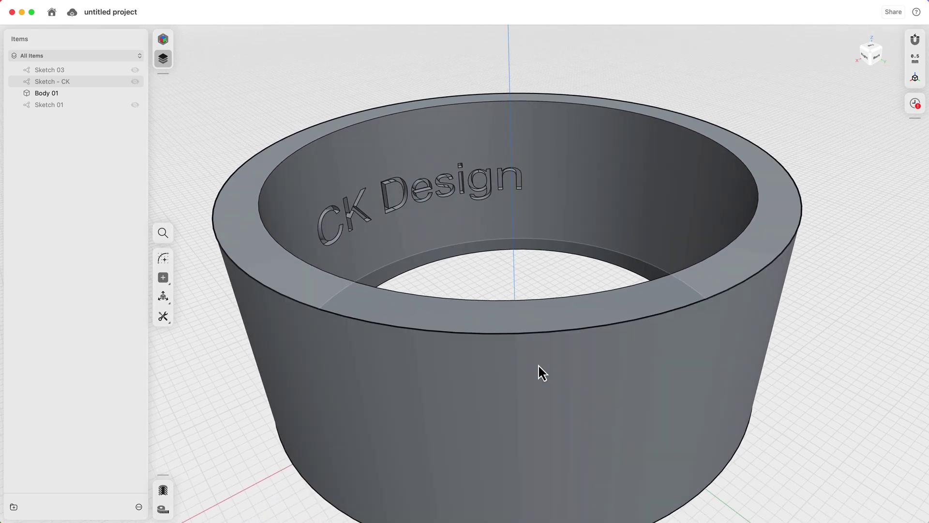
scroll(539, 366, right, 5)
scroll(538, 366, left, 4)
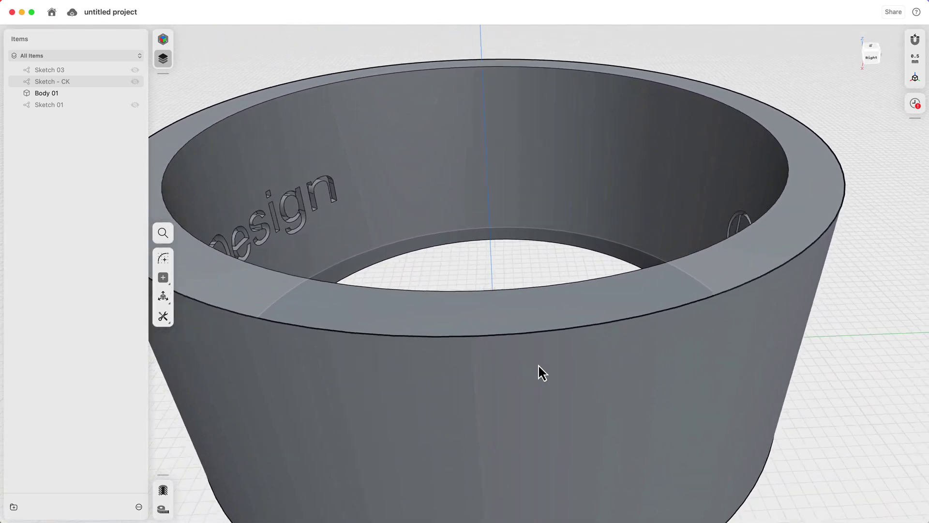
scroll(539, 365, right, 10)
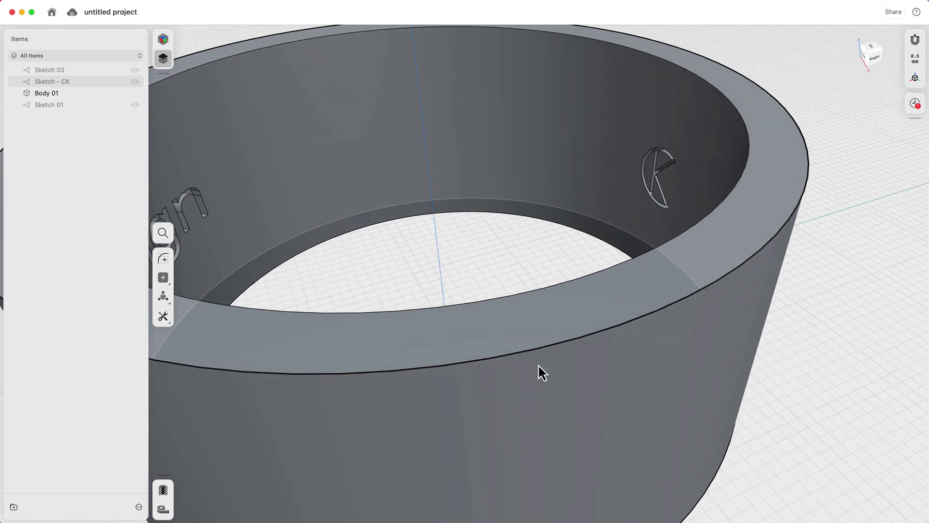
scroll(538, 366, down, 8)
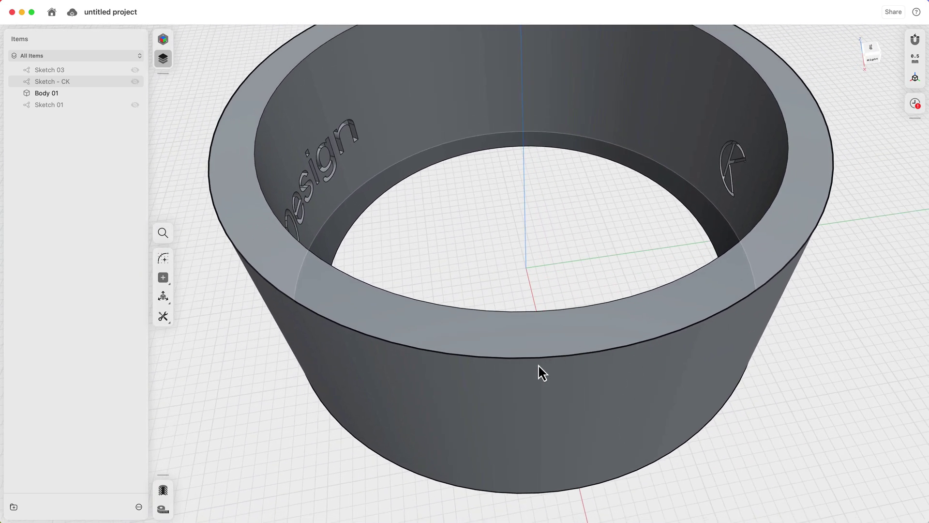
scroll(538, 366, down, 5)
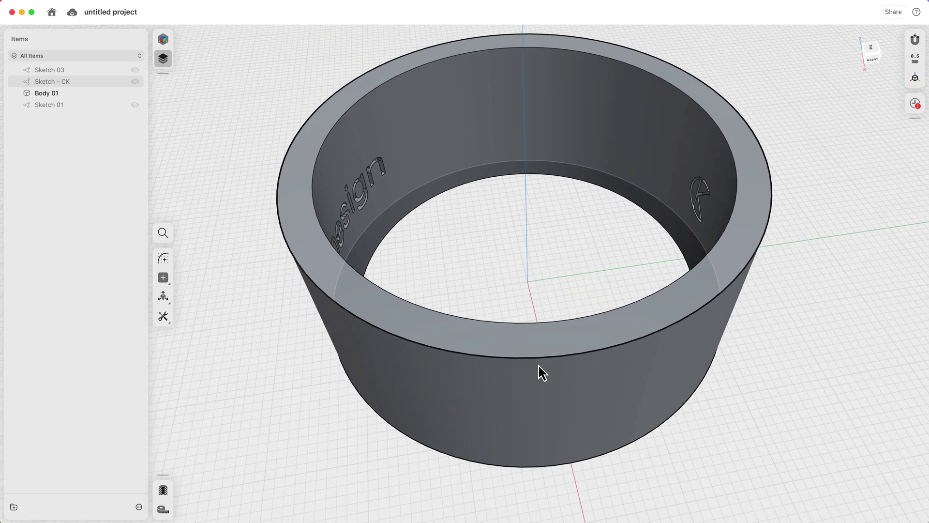
scroll(538, 365, left, 10)
scroll(538, 364, left, 10)
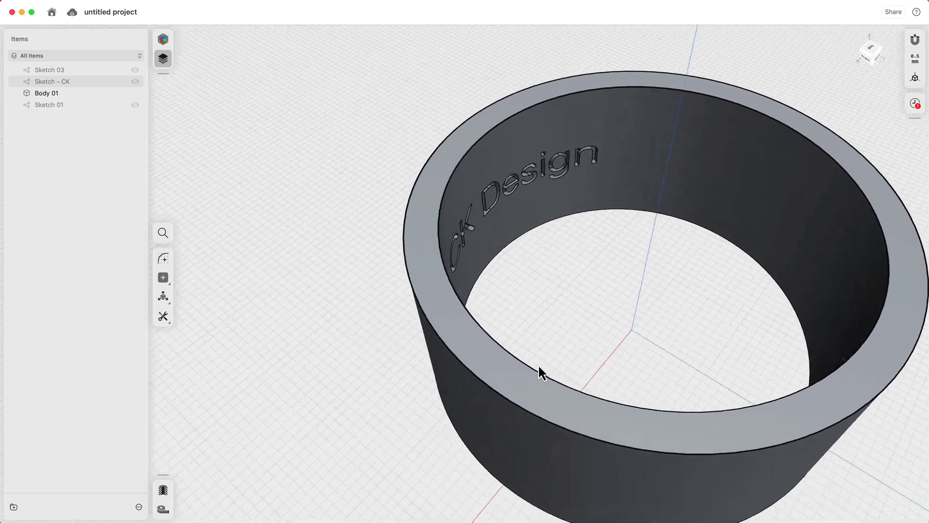
scroll(538, 364, left, 15)
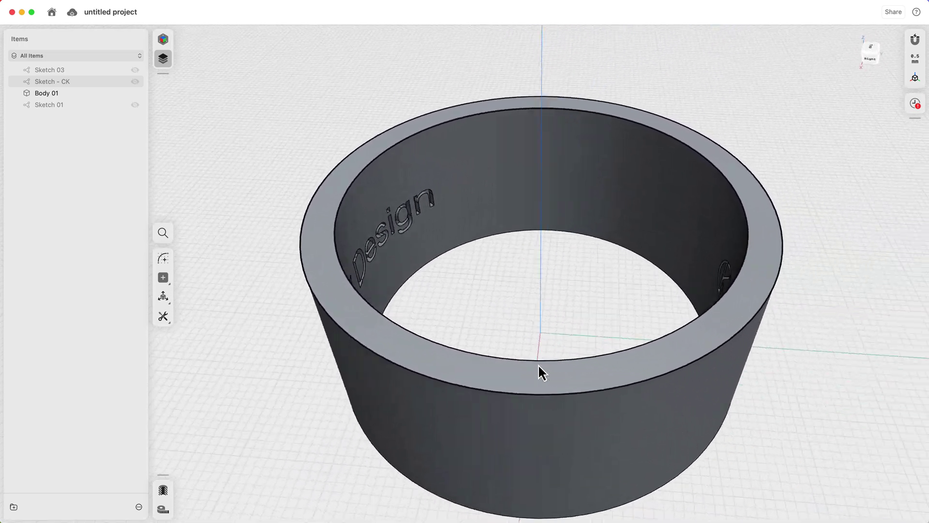
scroll(538, 364, right, 8)
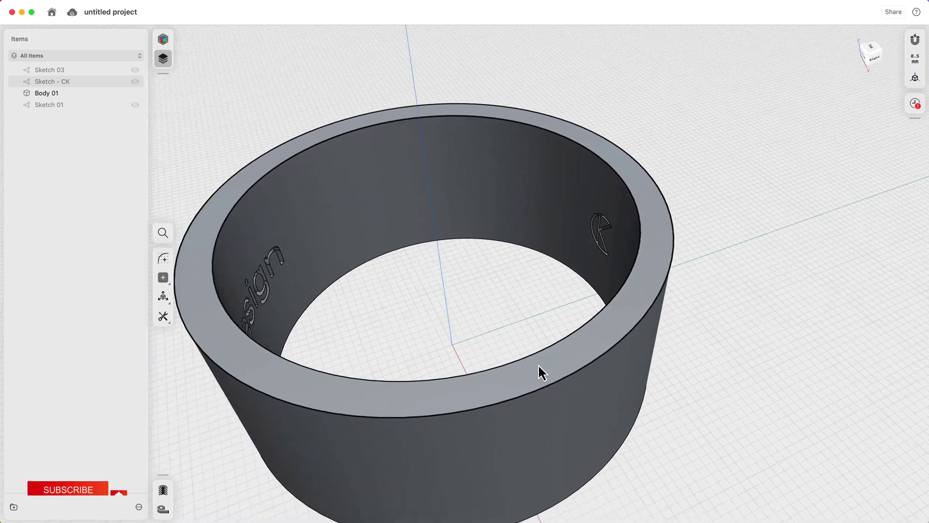
scroll(538, 364, down, 10)
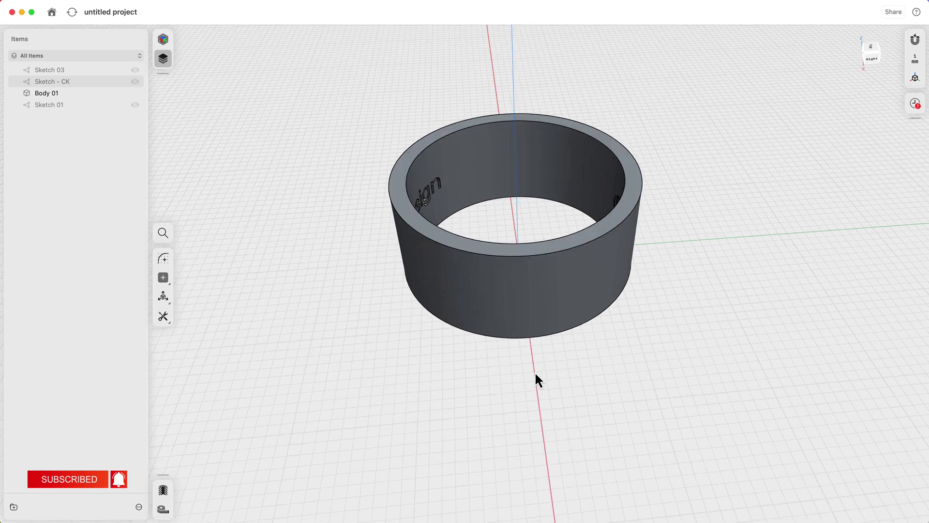
scroll(535, 370, left, 15)
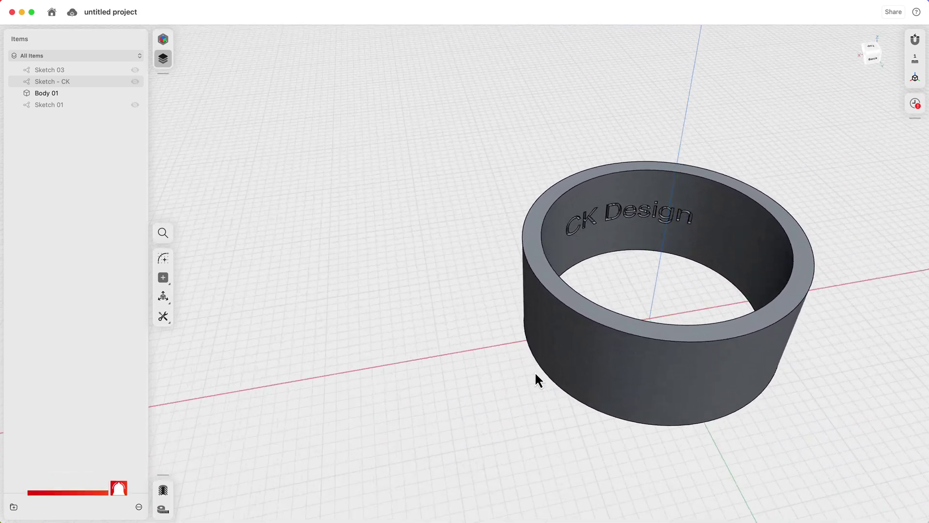
scroll(536, 371, left, 5)
scroll(536, 371, left, 10)
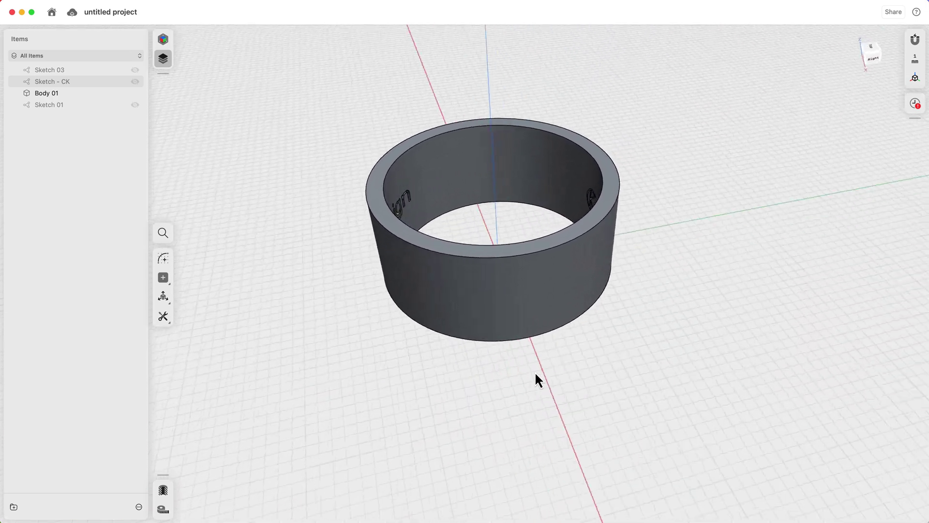